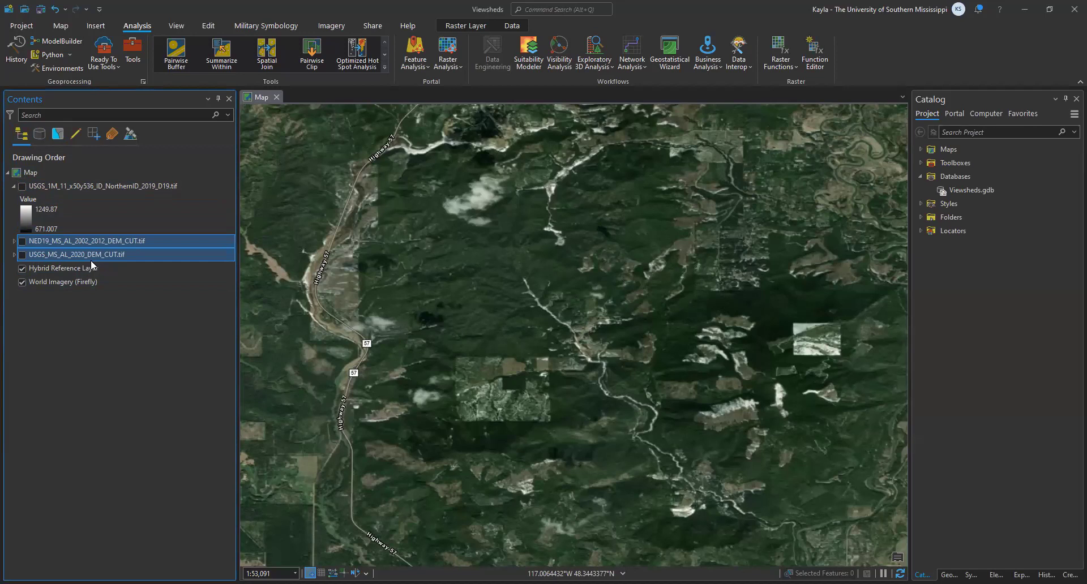
Step: Display the USGS_1M_11_x50y536_ID_NorthernID_2019_D19.tif elevation layer on the map and check the legend range of USGS_MS_AL_2020_DEM_CUT.tif
click(23, 186)
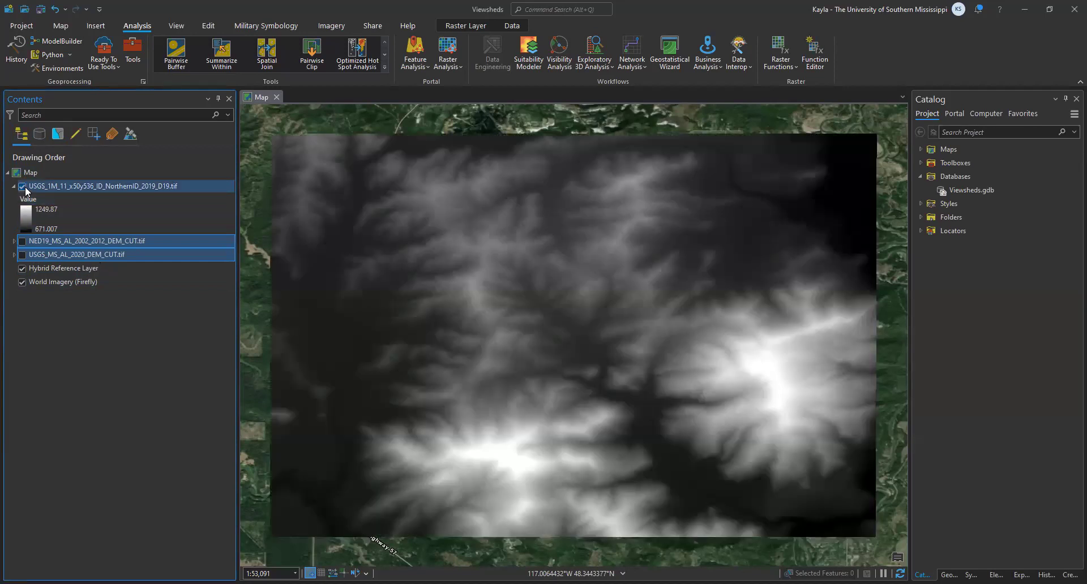
scroll(623, 389, down, 2)
scroll(623, 389, down, 3)
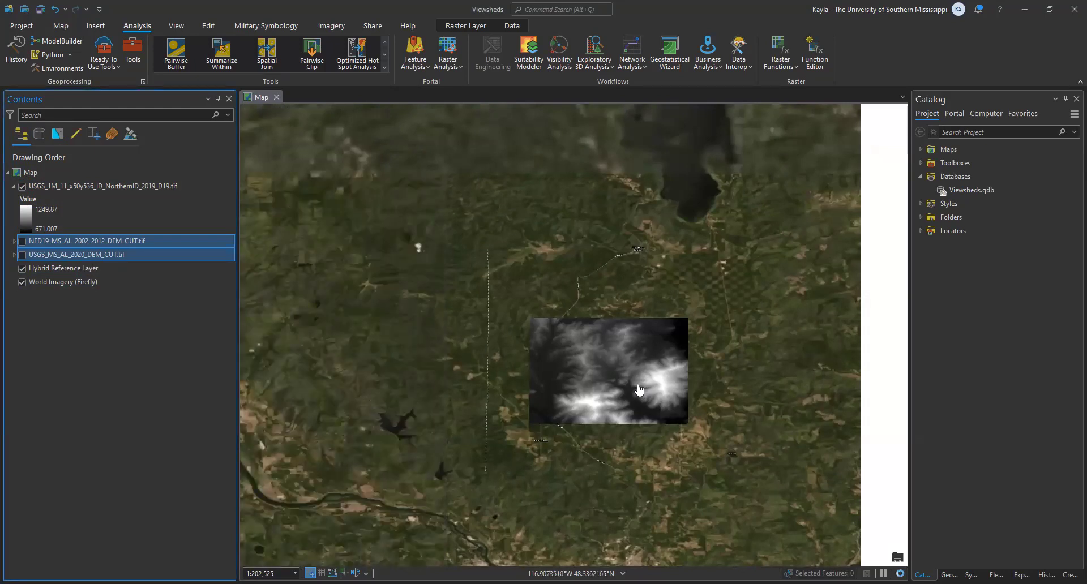
scroll(637, 389, up, 4)
drag(571, 389, 620, 368)
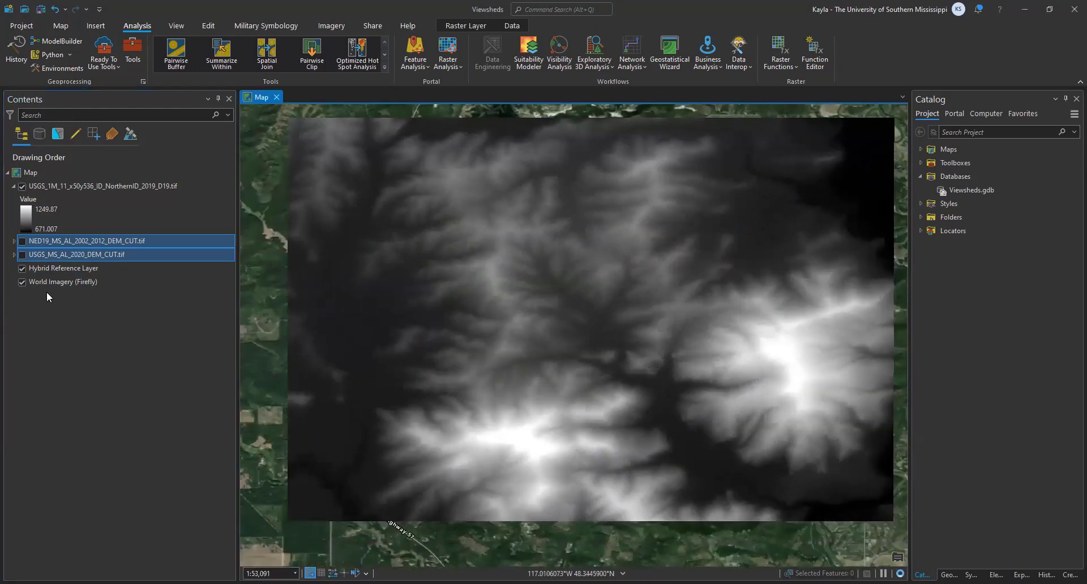
click(14, 255)
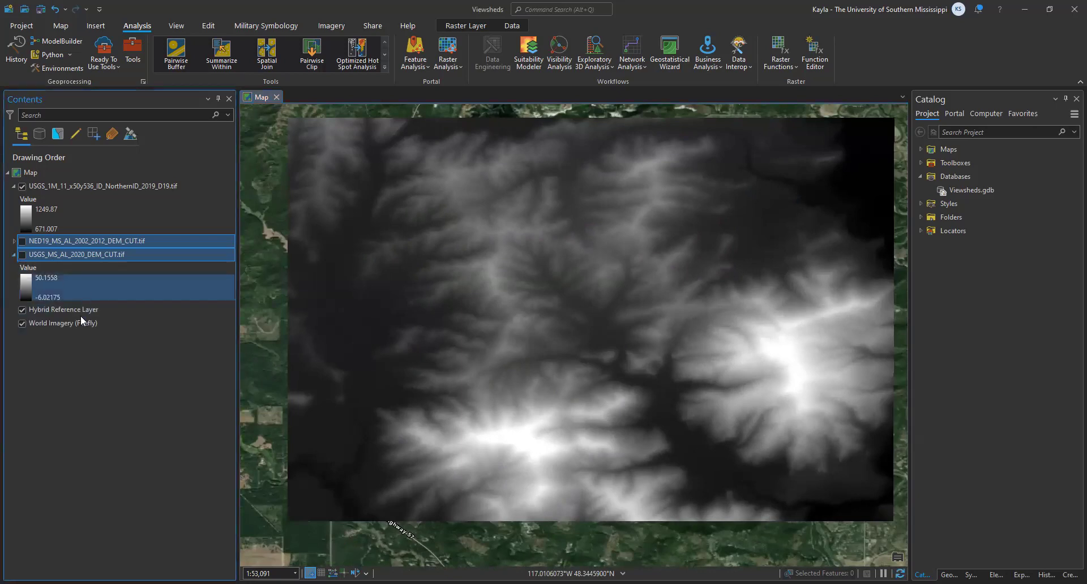
click(13, 256)
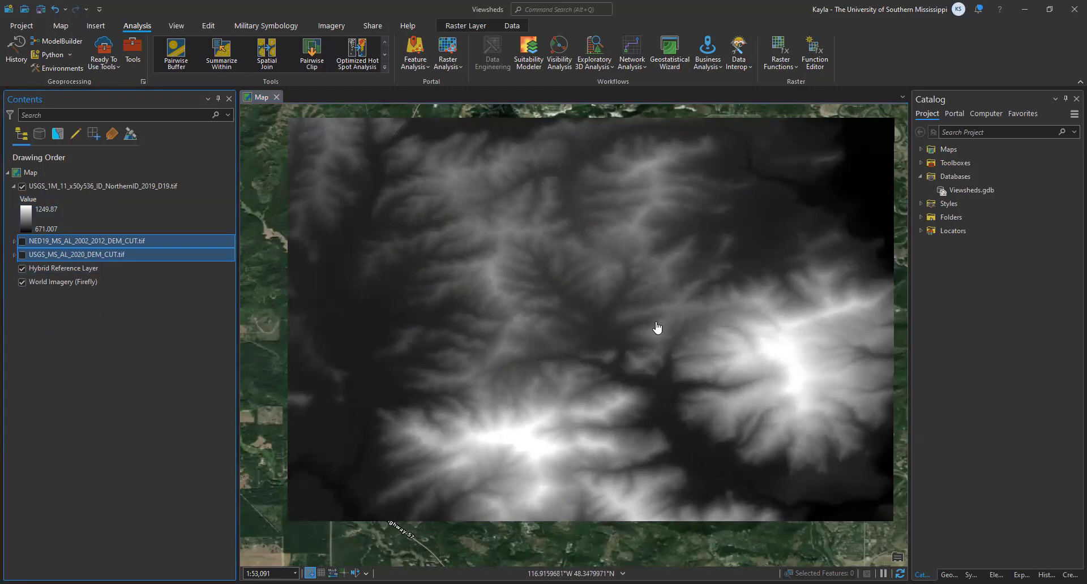
Step: Open the layer properties of the Northern Idaho DEM, enlarge the dialog and review its metadata
click(71, 182)
right_click(71, 182)
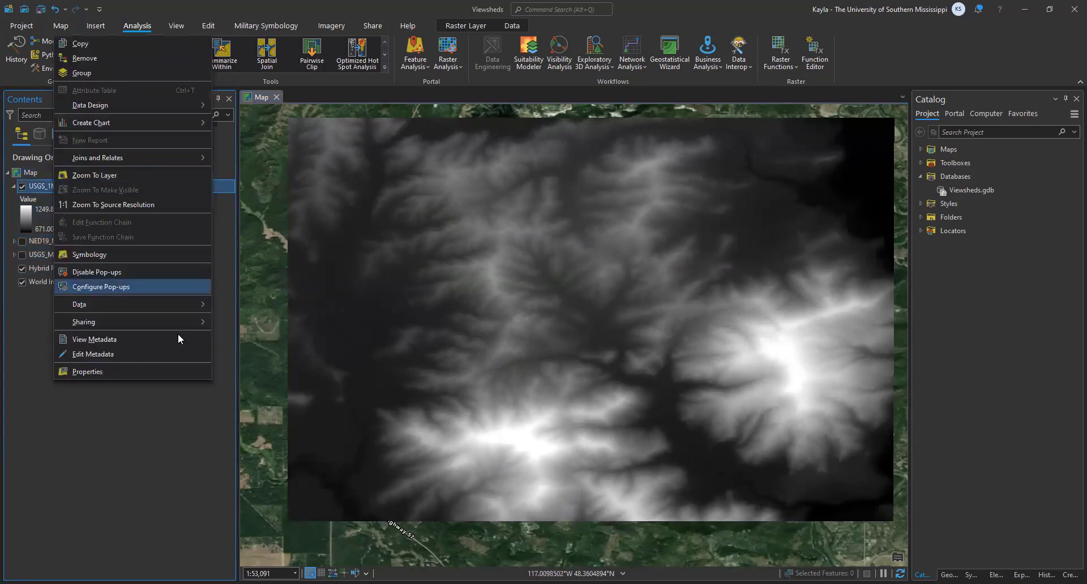
click(97, 369)
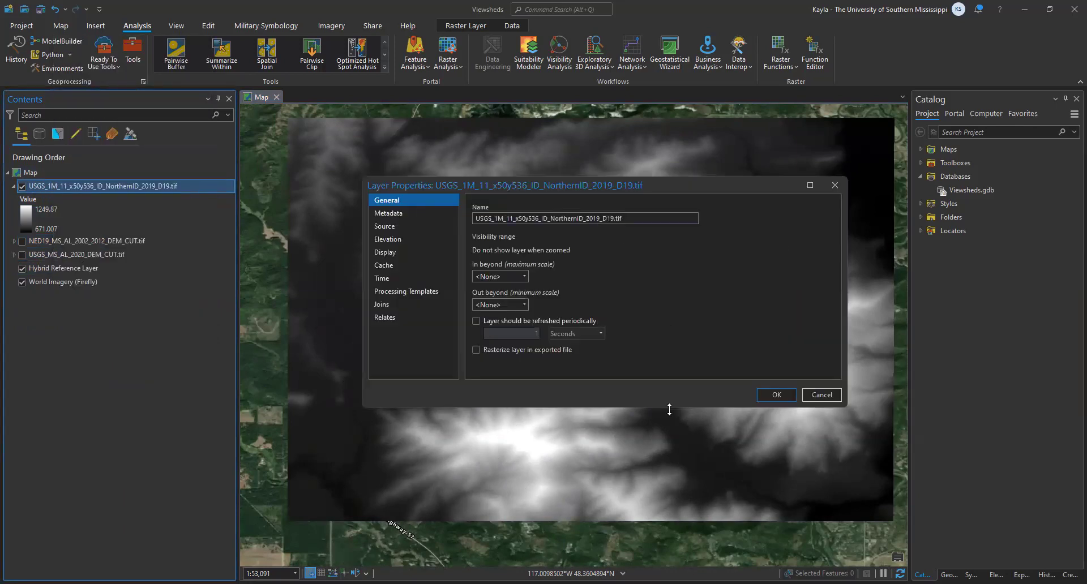
drag(669, 409, 669, 490)
click(403, 214)
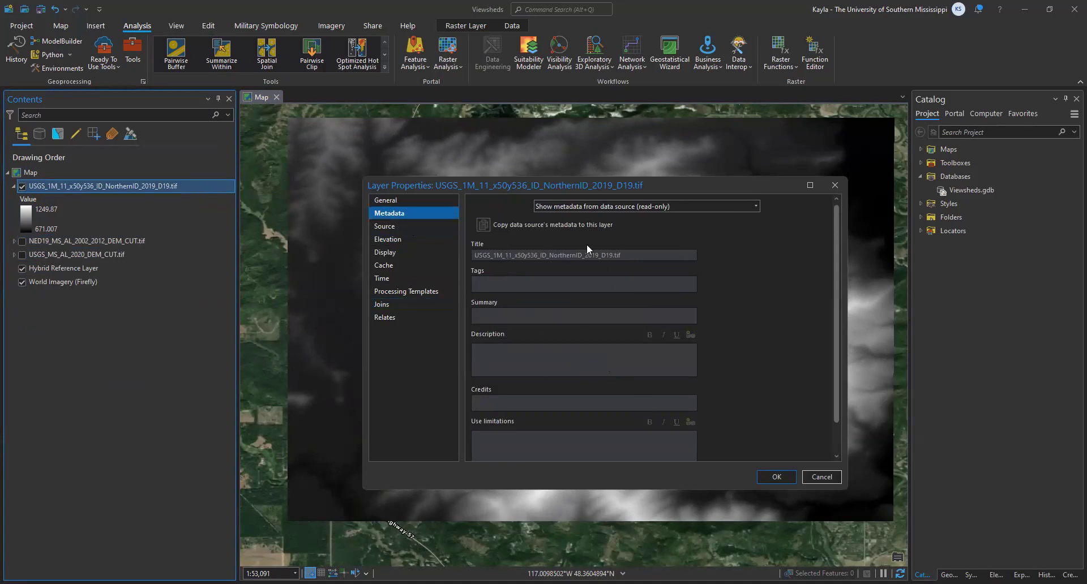
click(640, 206)
click(633, 206)
click(633, 205)
click(793, 291)
Step: Examine the Northern Idaho DEM's source details and raster information, focusing on its X and Y cell sizes
click(385, 225)
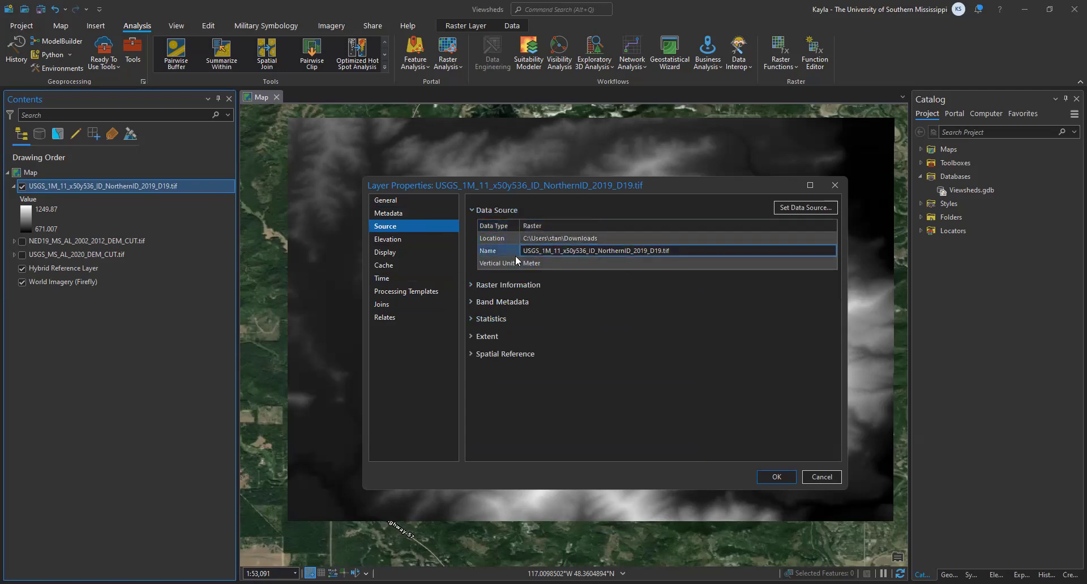
click(470, 284)
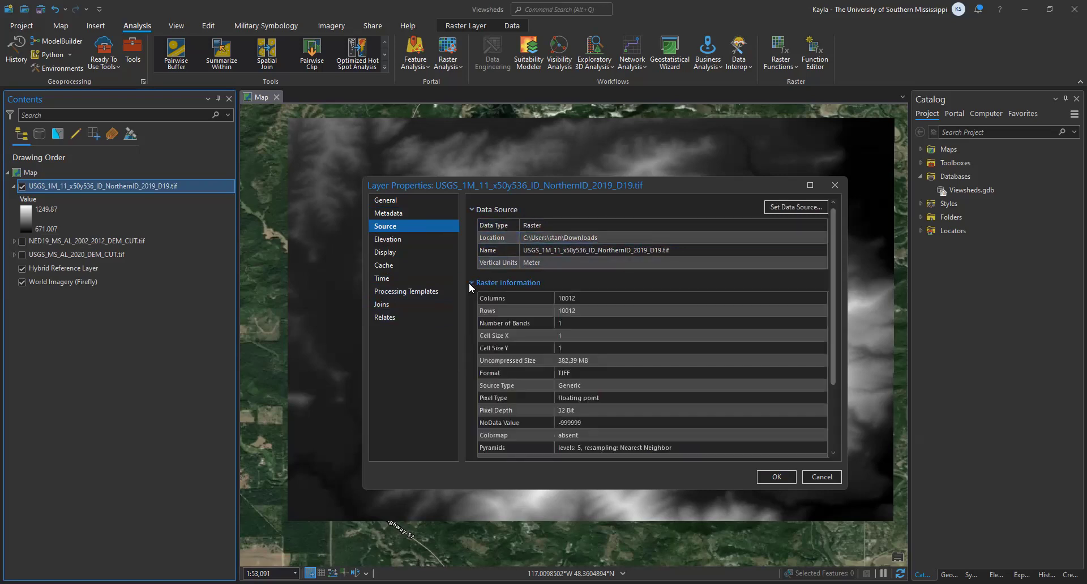
scroll(578, 274, down, 1)
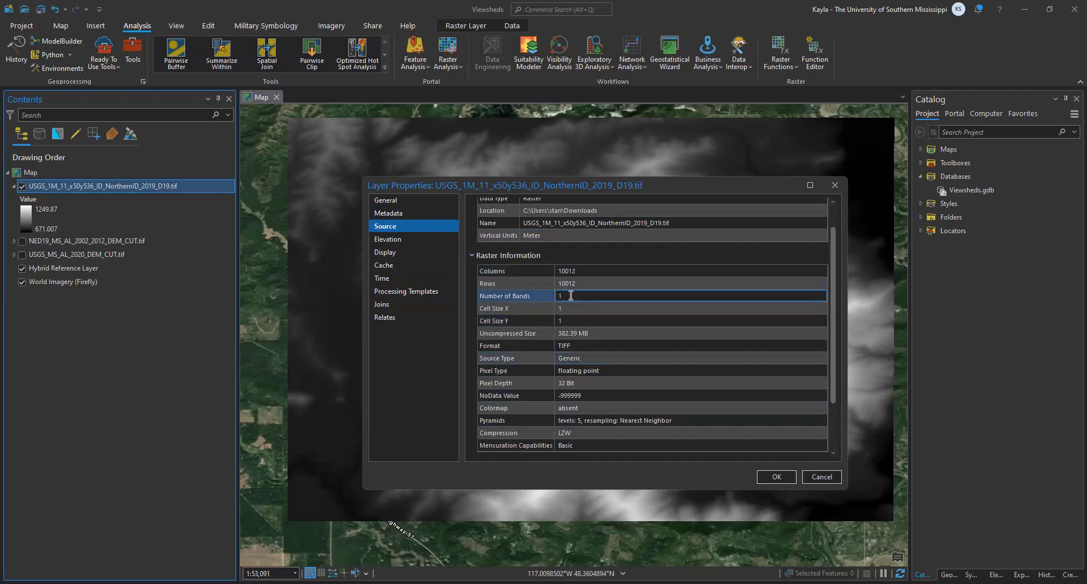
scroll(589, 346, down, 3)
scroll(582, 368, up, 3)
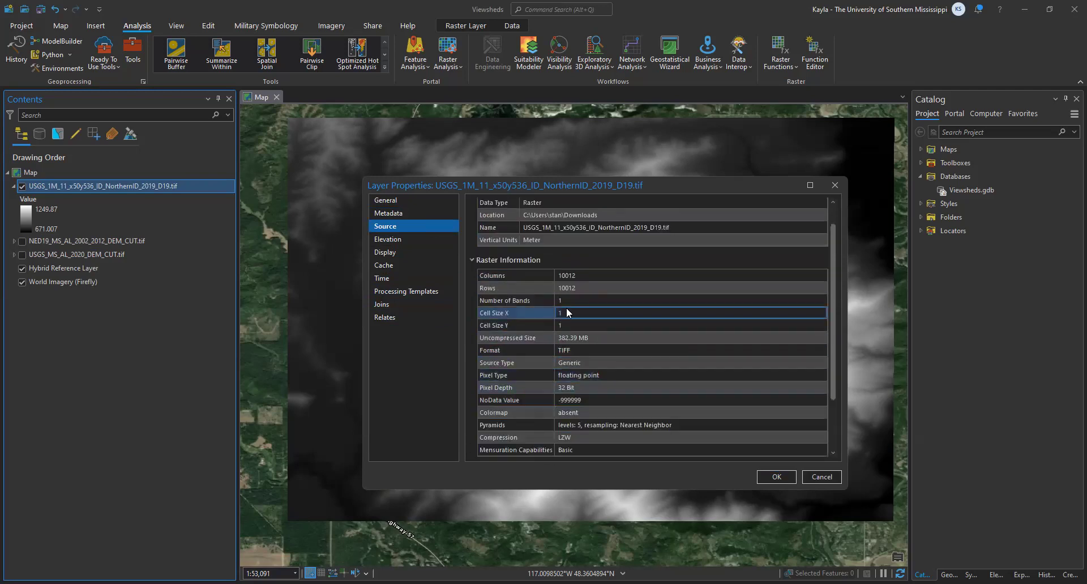
click(575, 323)
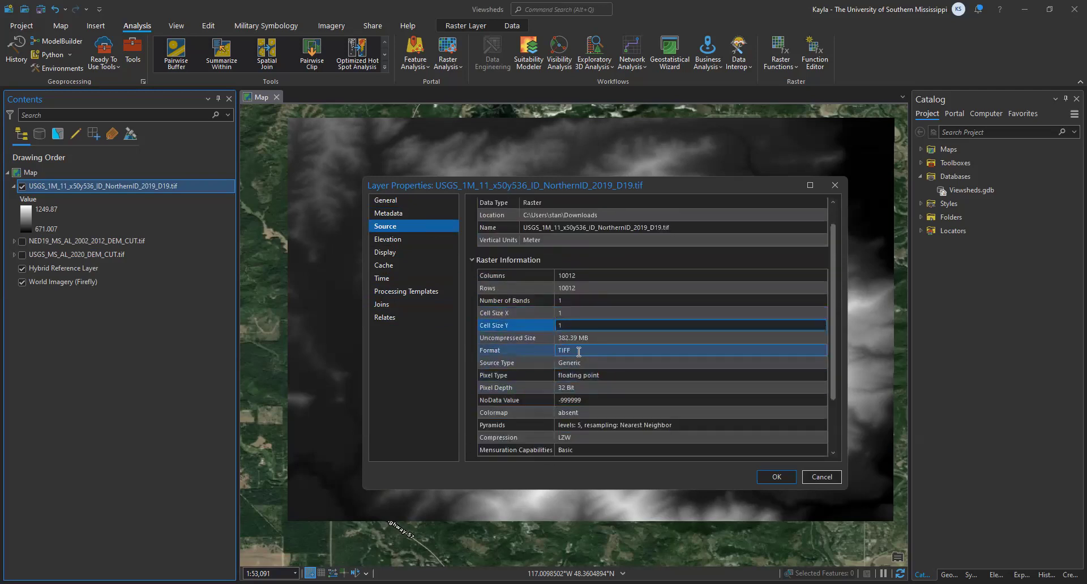
click(575, 318)
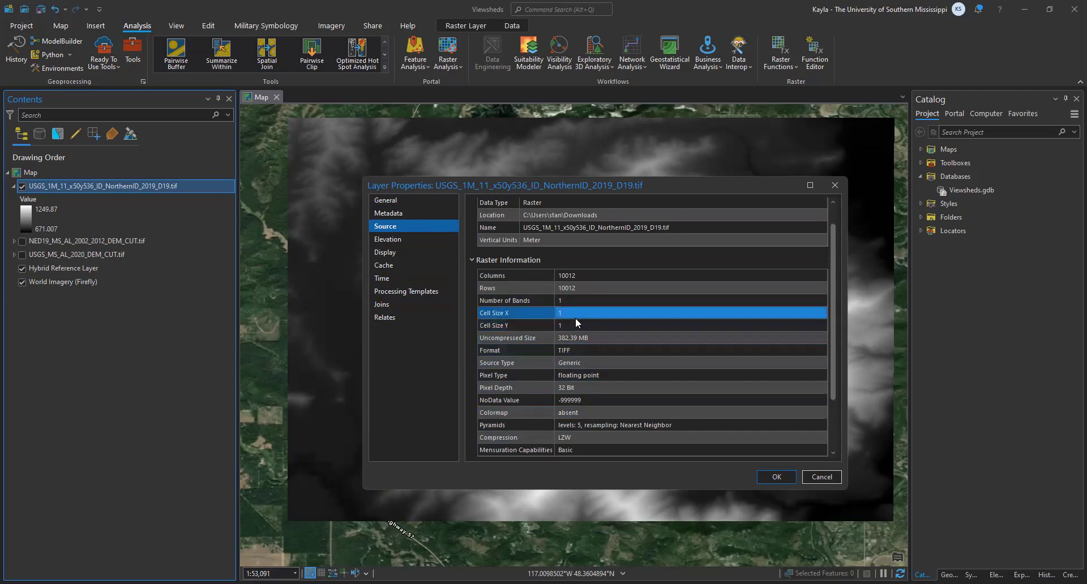
click(547, 324)
Step: Expand the DEM's spatial reference details and examine its projection, linear unit and geographic coordinate system
scroll(546, 324, down, 3)
click(470, 452)
scroll(550, 348, down, 3)
click(627, 359)
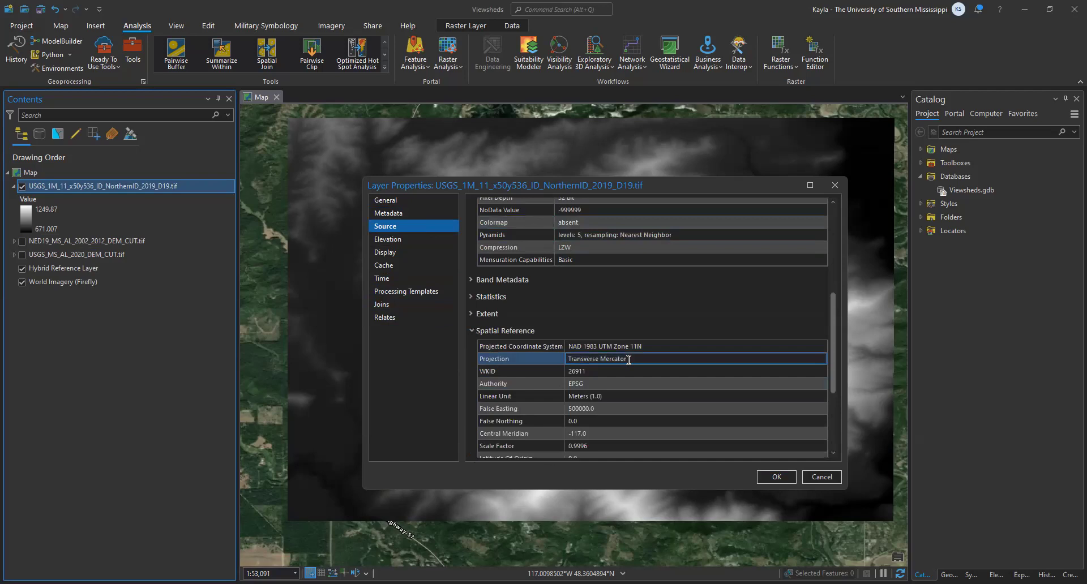
double_click(627, 359)
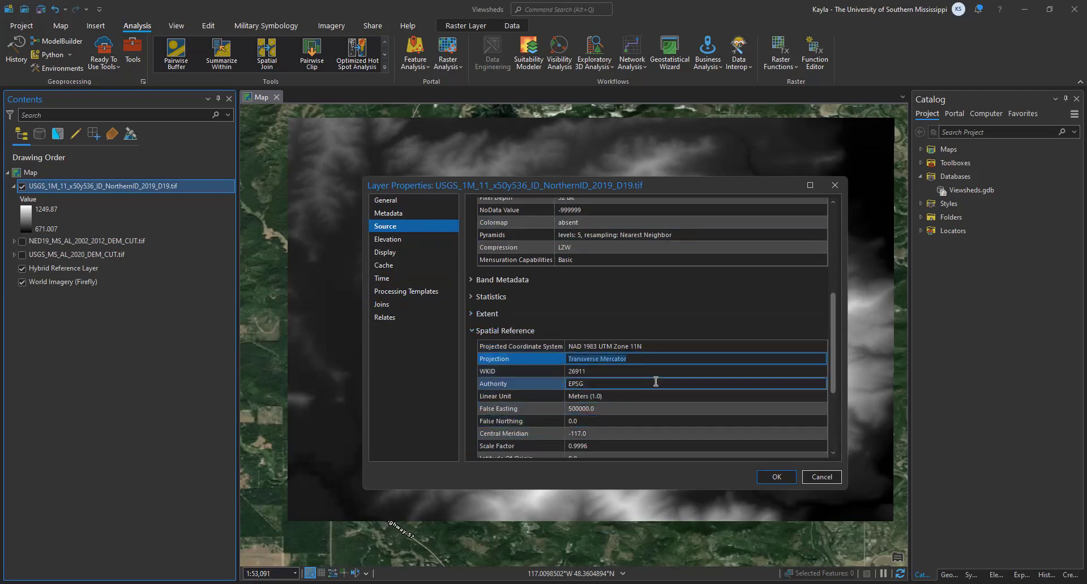
scroll(654, 381, down, 4)
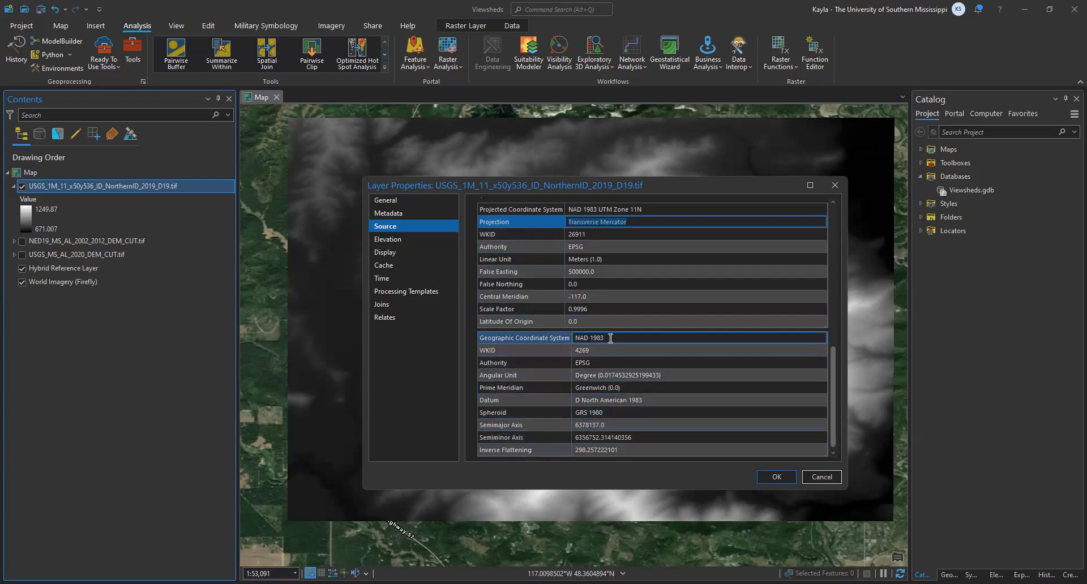
click(606, 363)
Step: Recheck the DEM's cell size against its projection and close the layer properties
scroll(606, 365, up, 5)
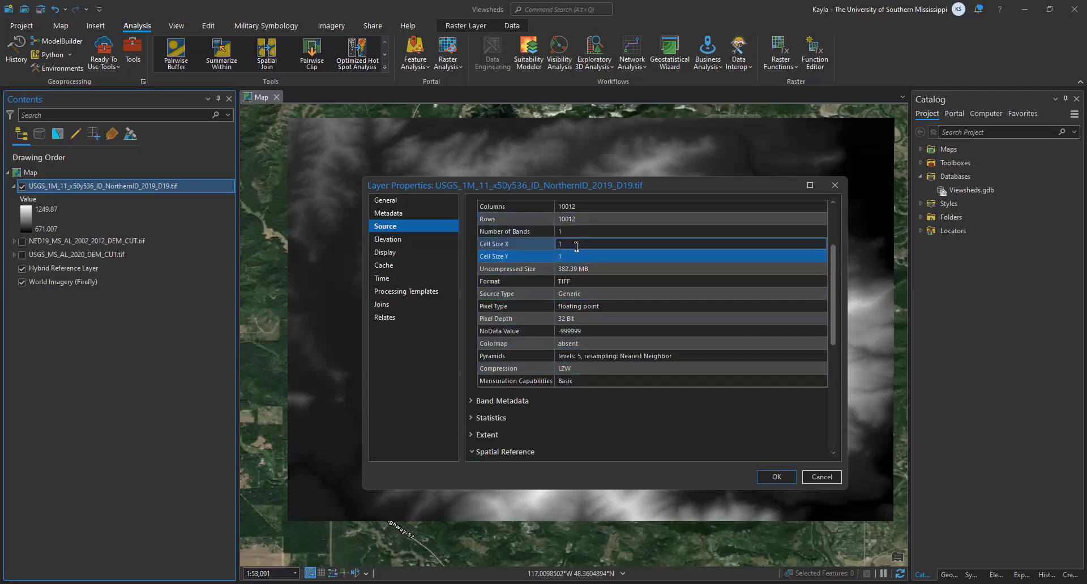
click(563, 380)
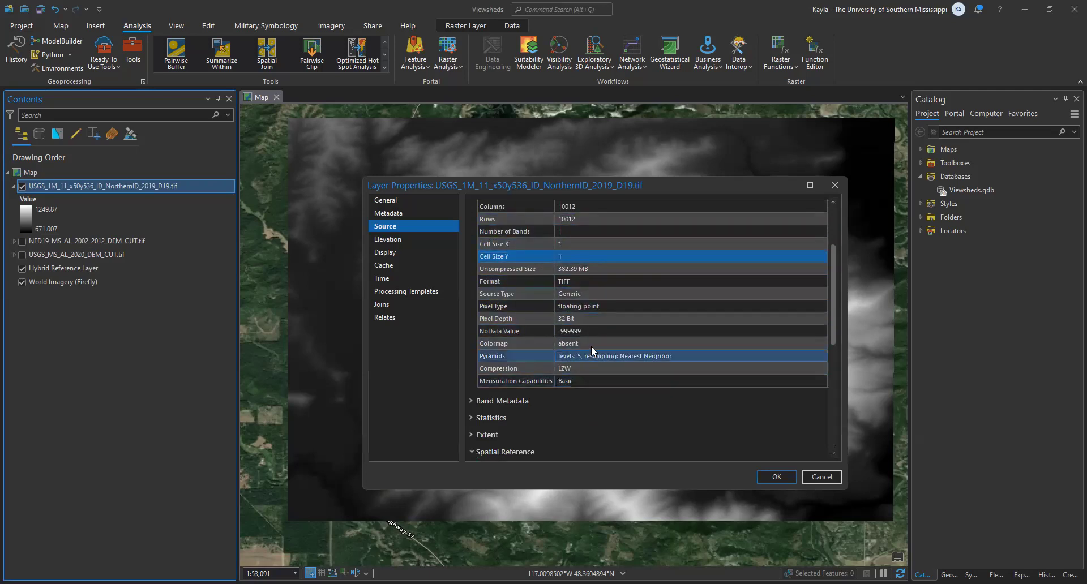
scroll(591, 345, down, 3)
click(630, 385)
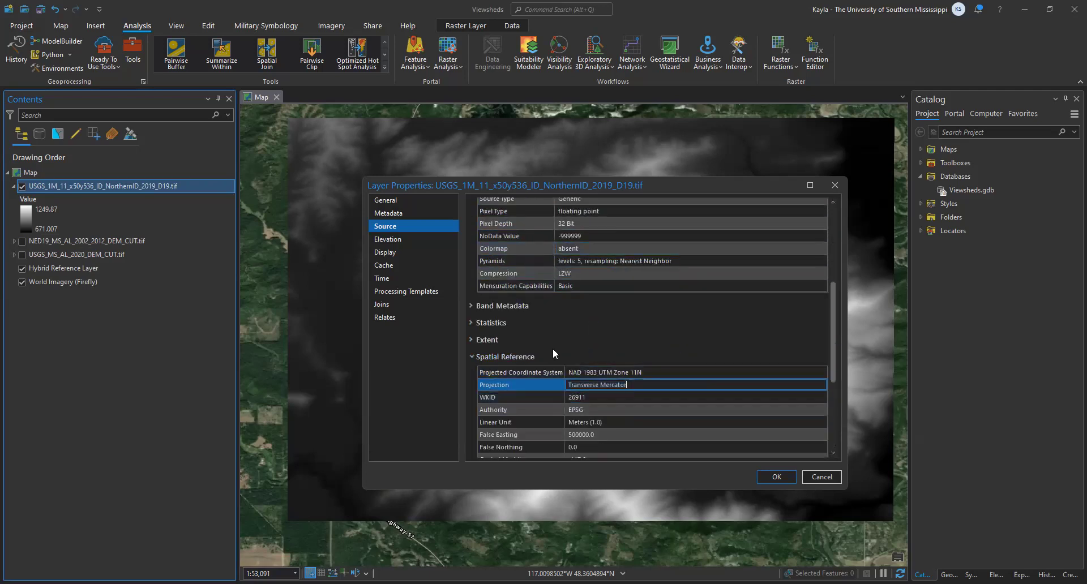
scroll(590, 241, up, 5)
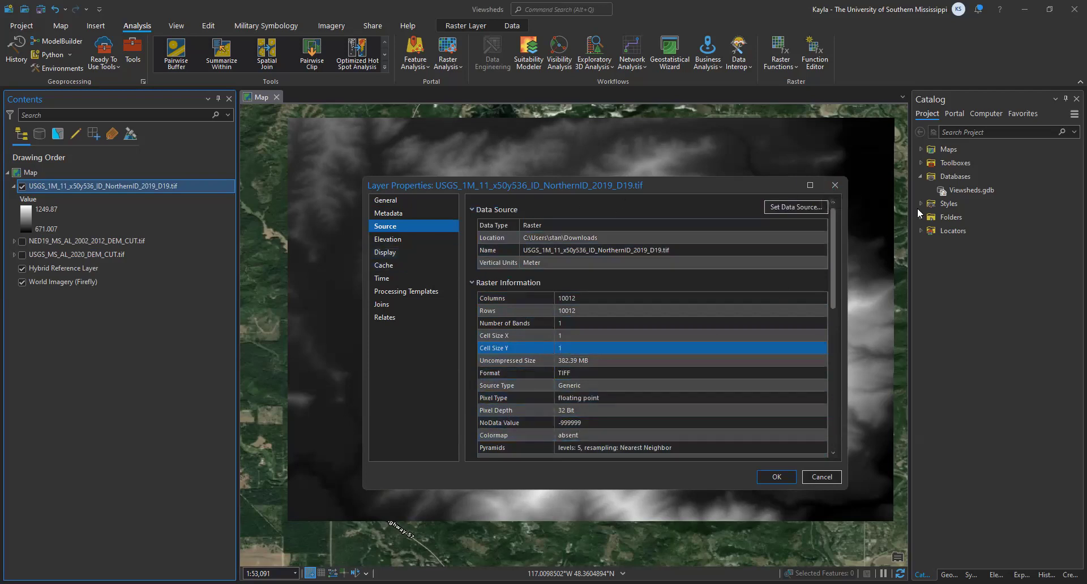
click(834, 186)
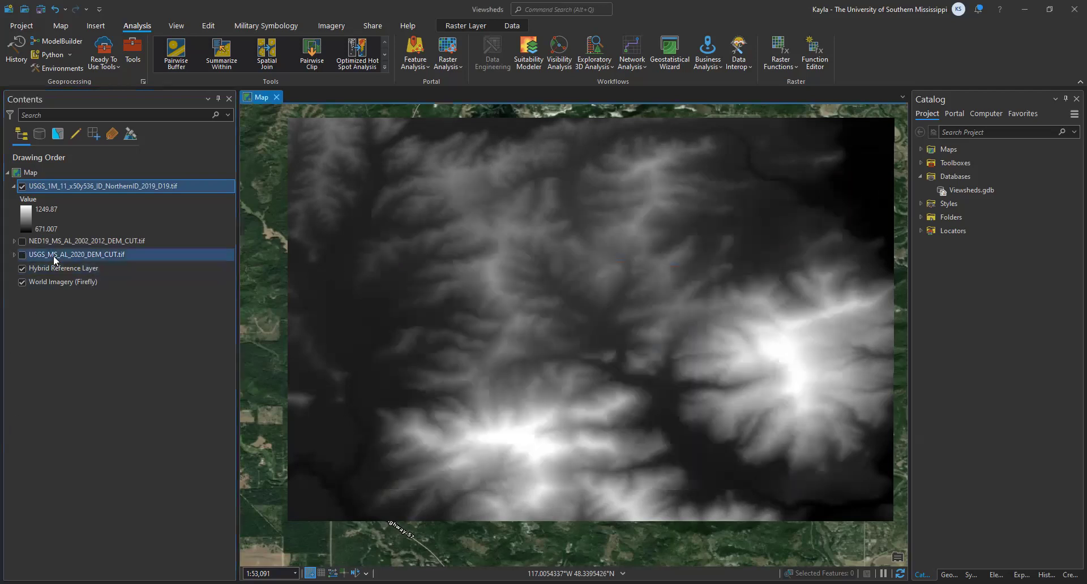
Step: Examine the X and Y cell sizes in the source properties of USGS_MS_AL_2020_DEM_CUT.tif, then close its layer properties
click(56, 258)
right_click(56, 260)
click(85, 562)
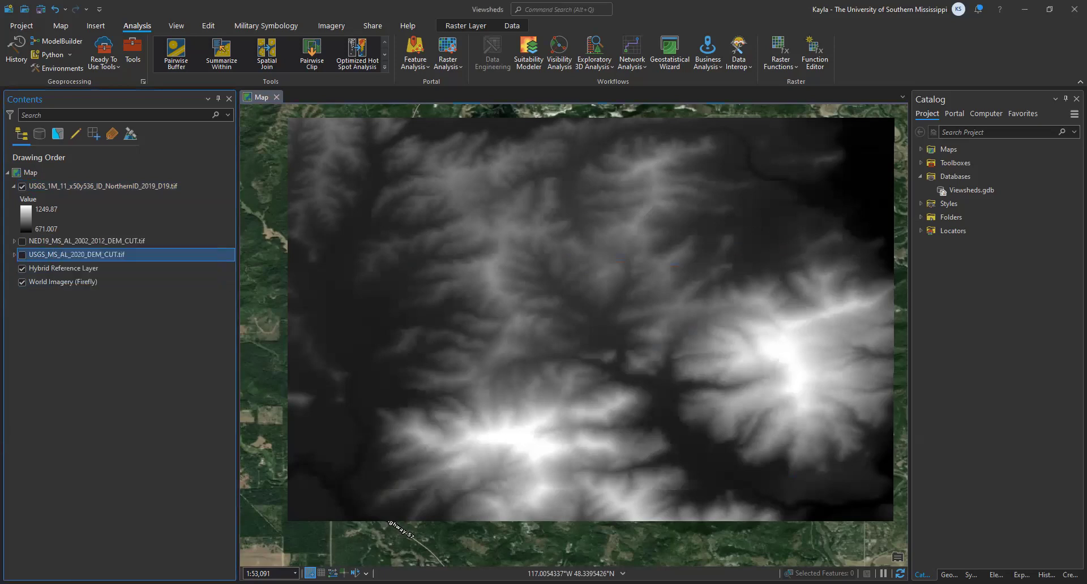
click(475, 273)
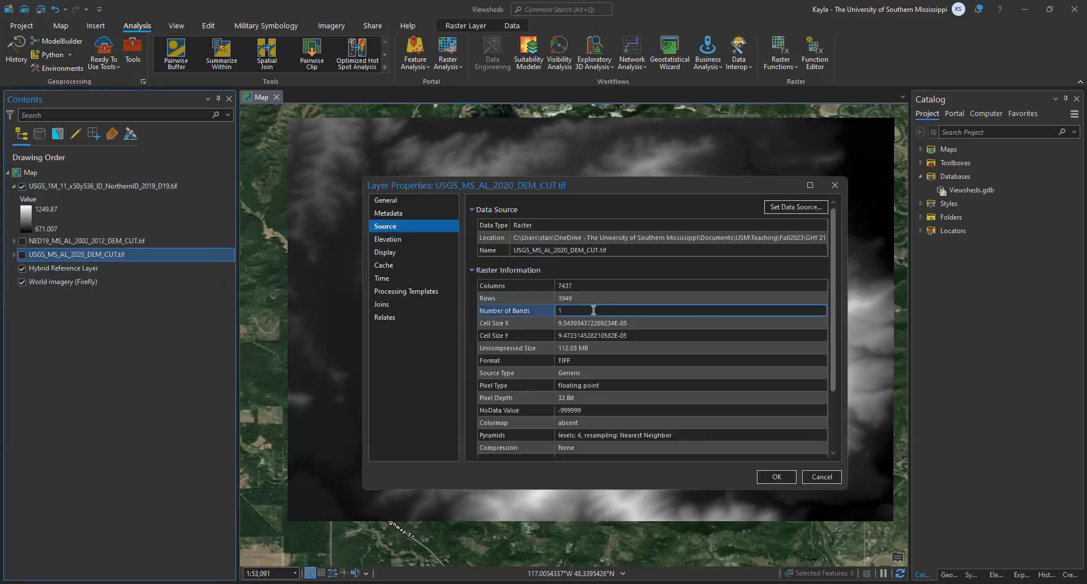
shift+click(567, 334)
click(562, 326)
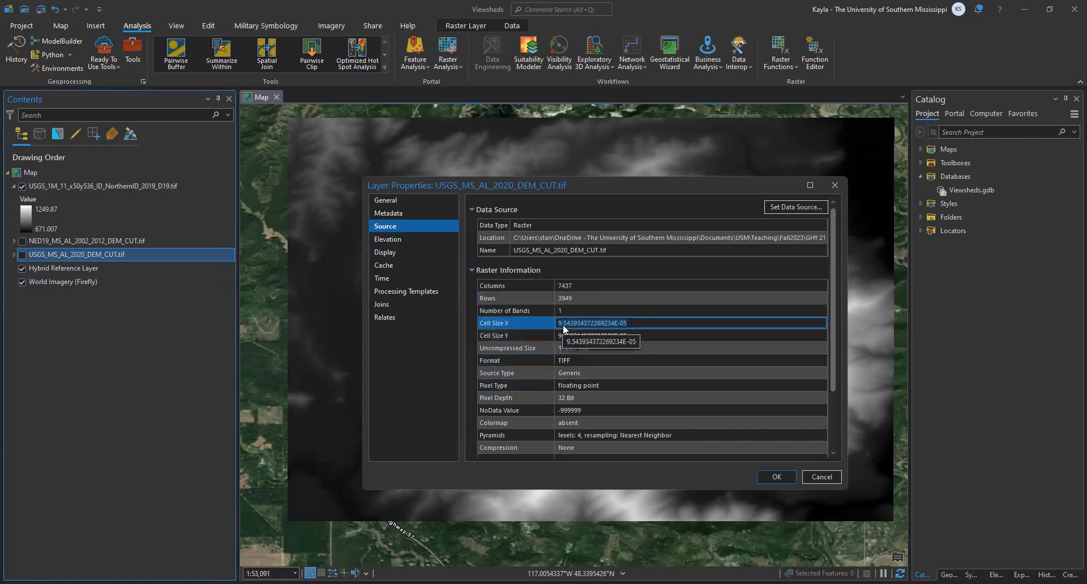
click(647, 323)
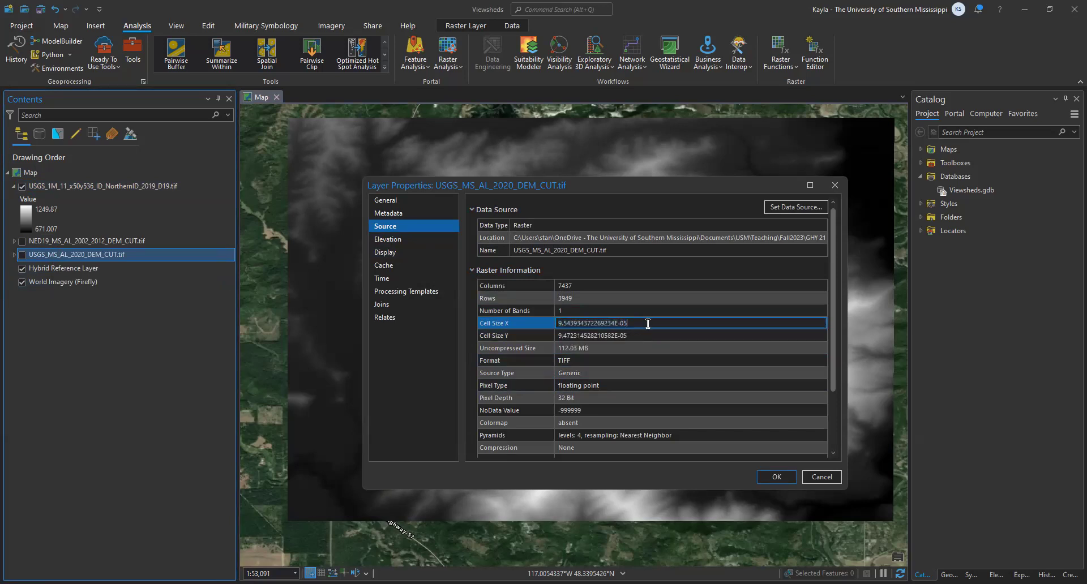
click(830, 188)
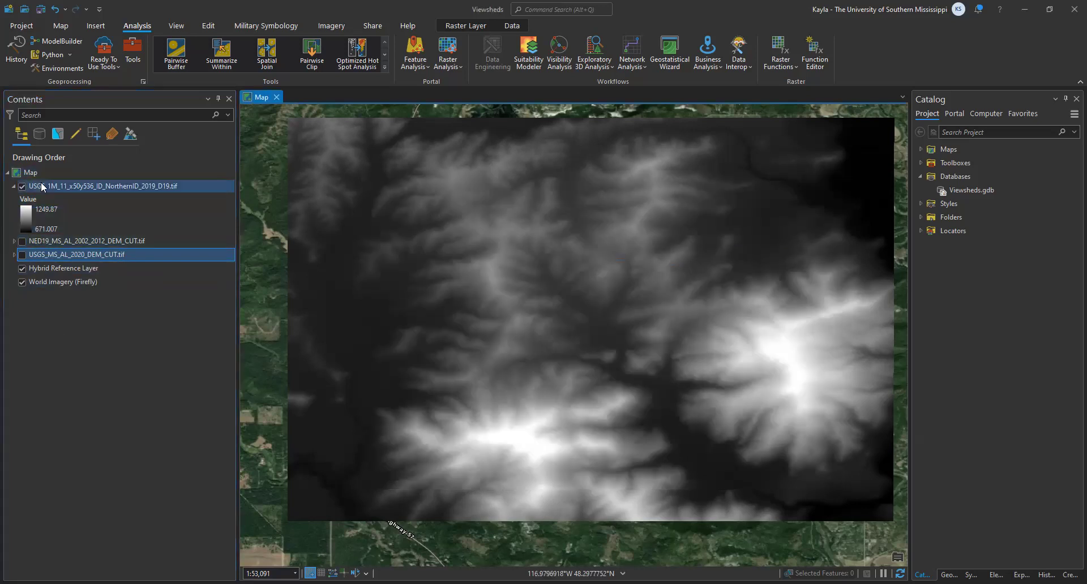
Step: Inspect the Northern Idaho DEM's individual cells at close range along its southern edge and valley, then return to the 1:53,091 overview
scroll(569, 465, up, 3)
scroll(594, 418, up, 3)
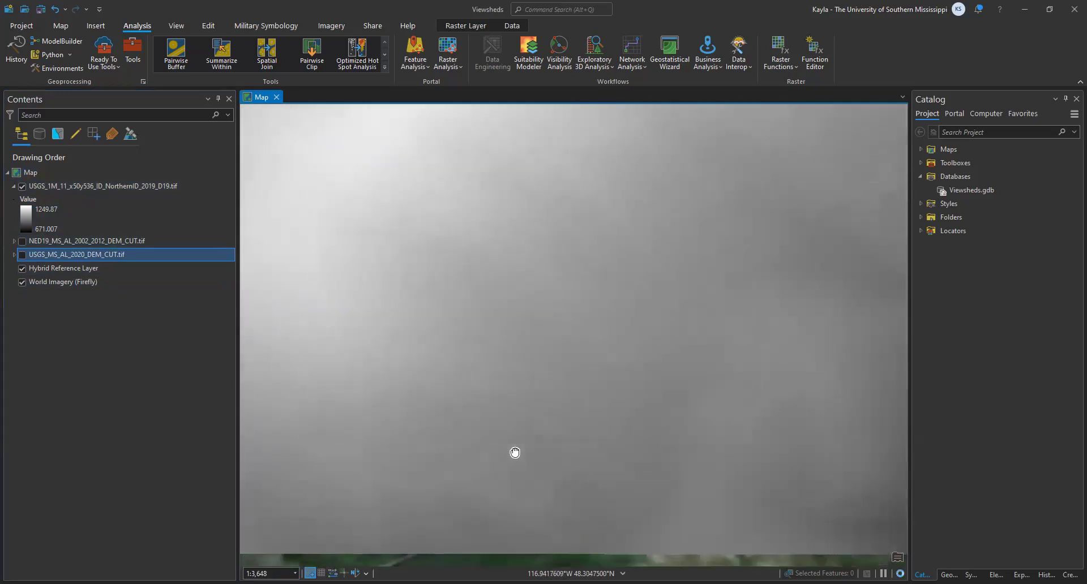
scroll(634, 461, up, 5)
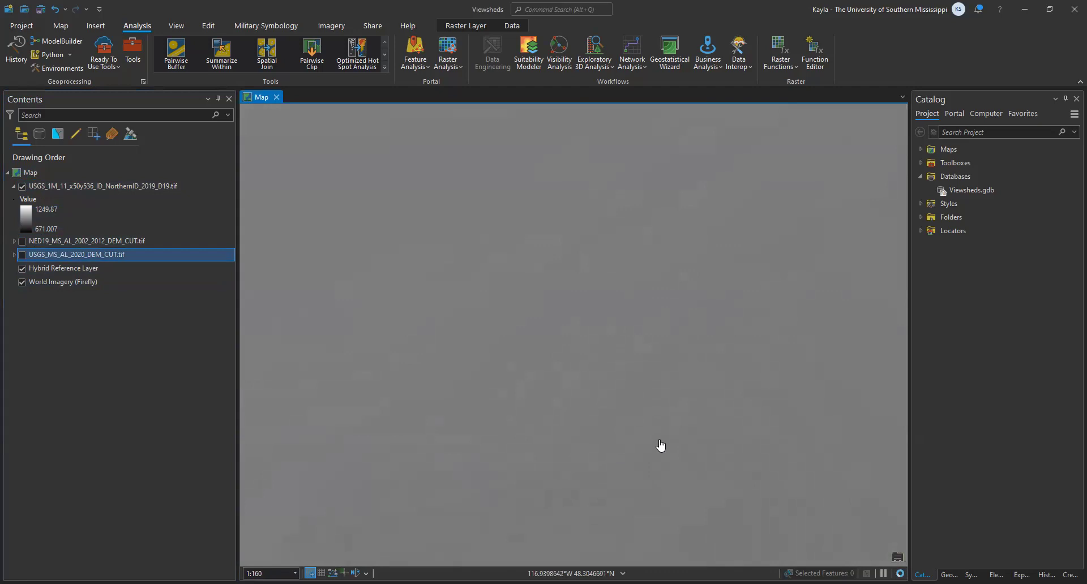
scroll(611, 356, down, 8)
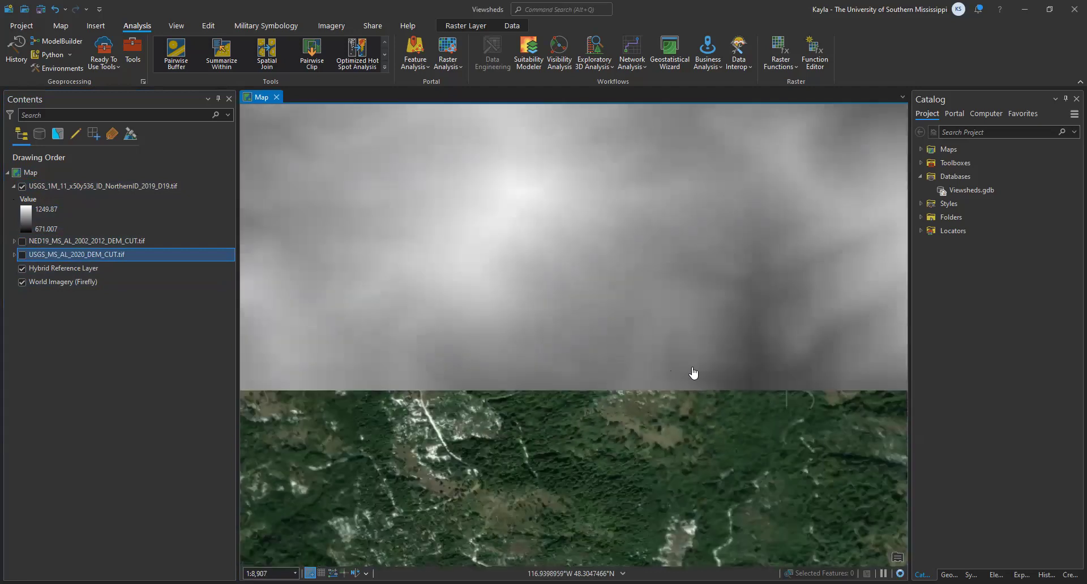
drag(781, 335, 454, 349)
drag(638, 342, 363, 355)
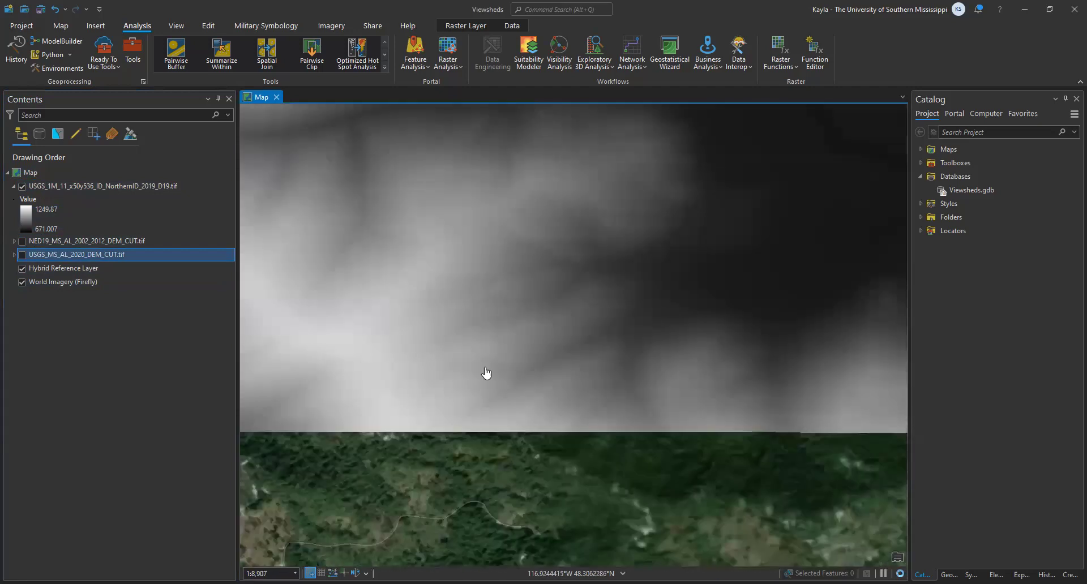
scroll(449, 416, up, 4)
scroll(674, 379, up, 10)
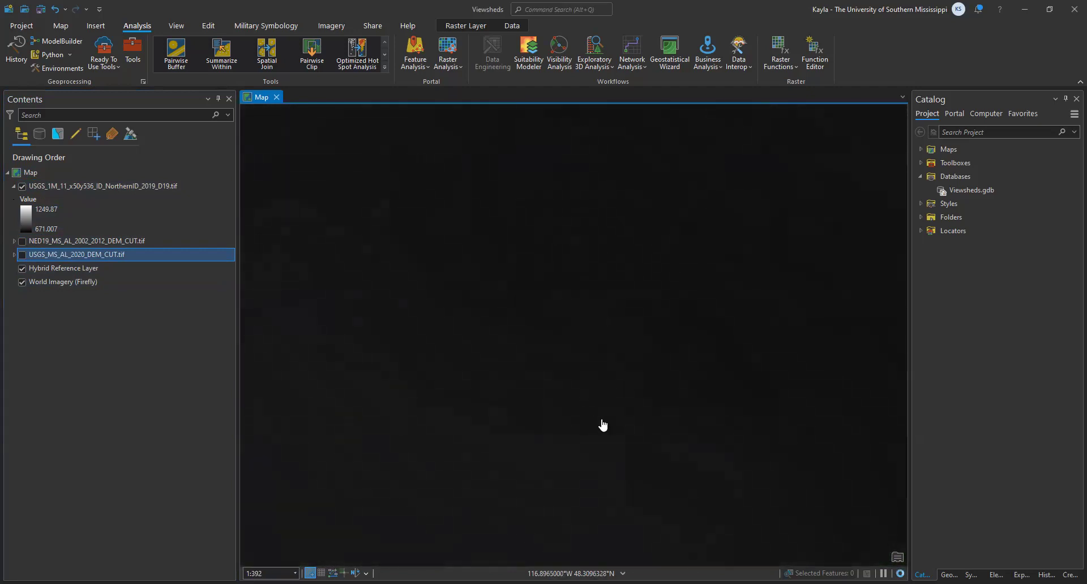
scroll(628, 372, up, 6)
scroll(588, 414, down, 4)
scroll(588, 413, down, 8)
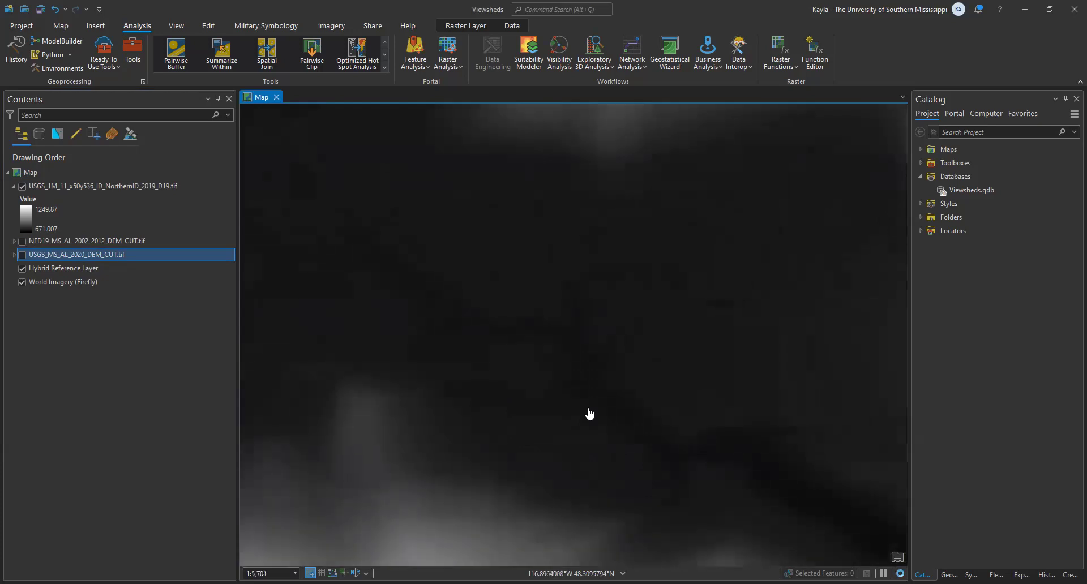
scroll(662, 399, down, 2)
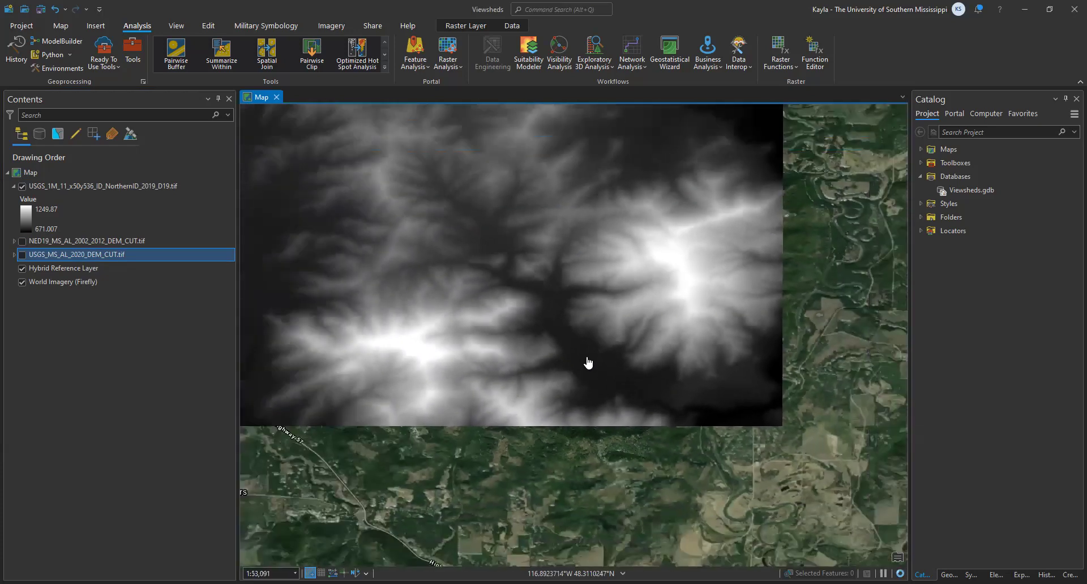
drag(419, 362, 616, 360)
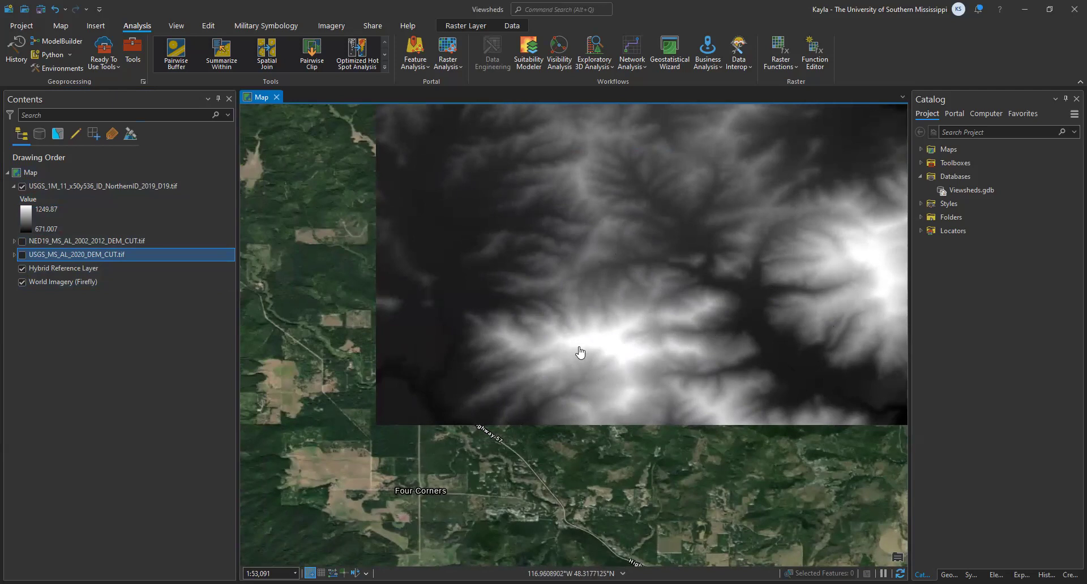
Step: Select the Northern Idaho DEM layer and open the 3D Analyst Hillshade tool
scroll(602, 354, up, 2)
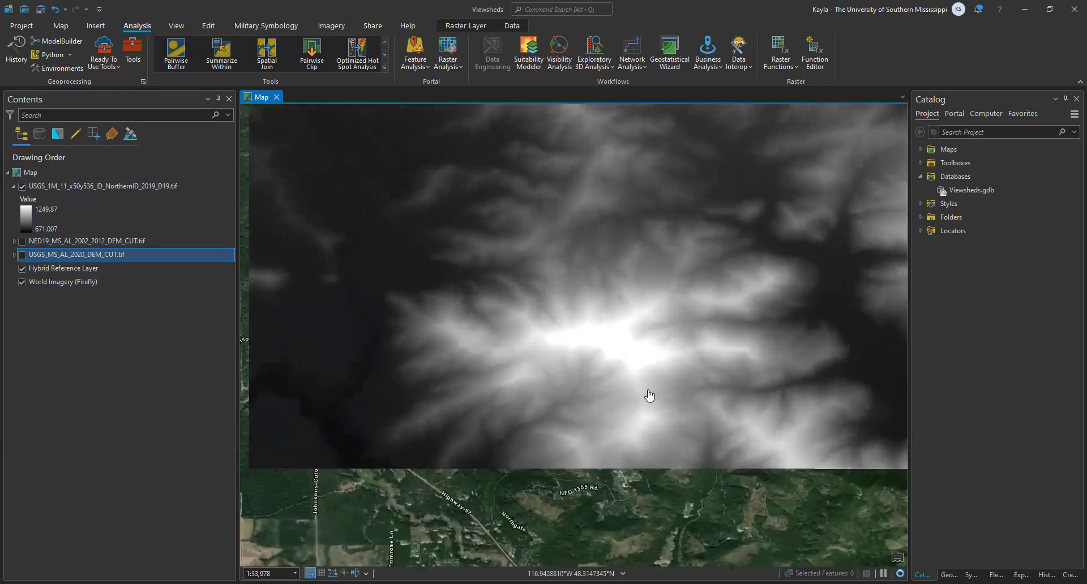
click(186, 187)
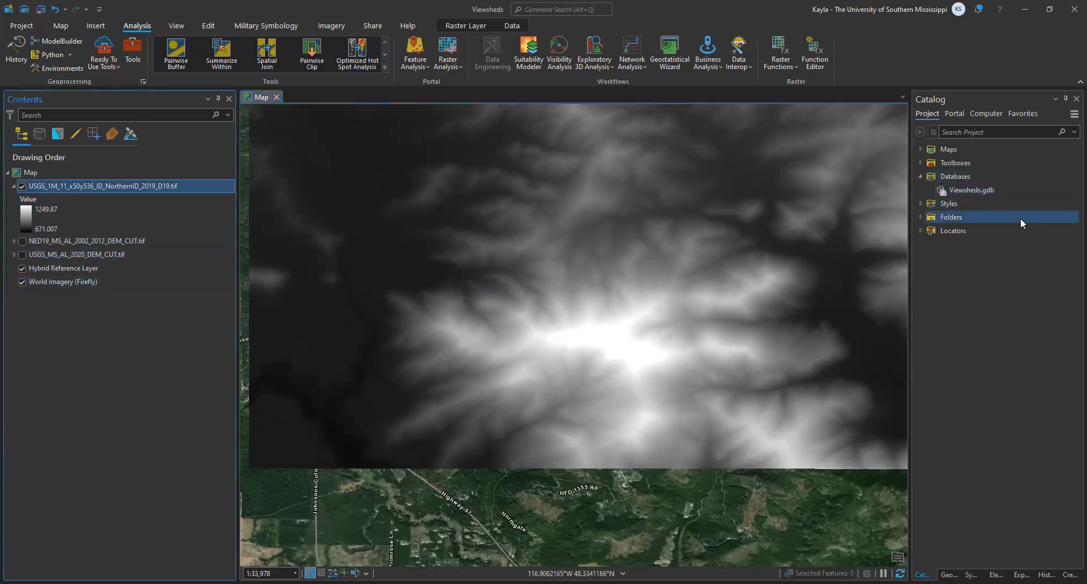
drag(582, 244, 542, 368)
scroll(564, 335, down, 1)
scroll(687, 357, down, 2)
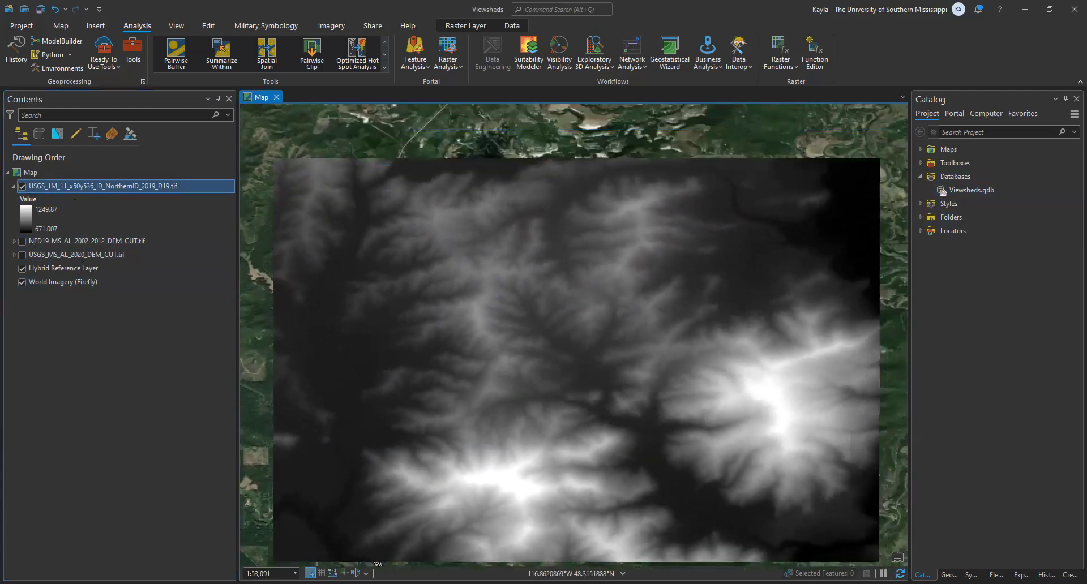
click(129, 49)
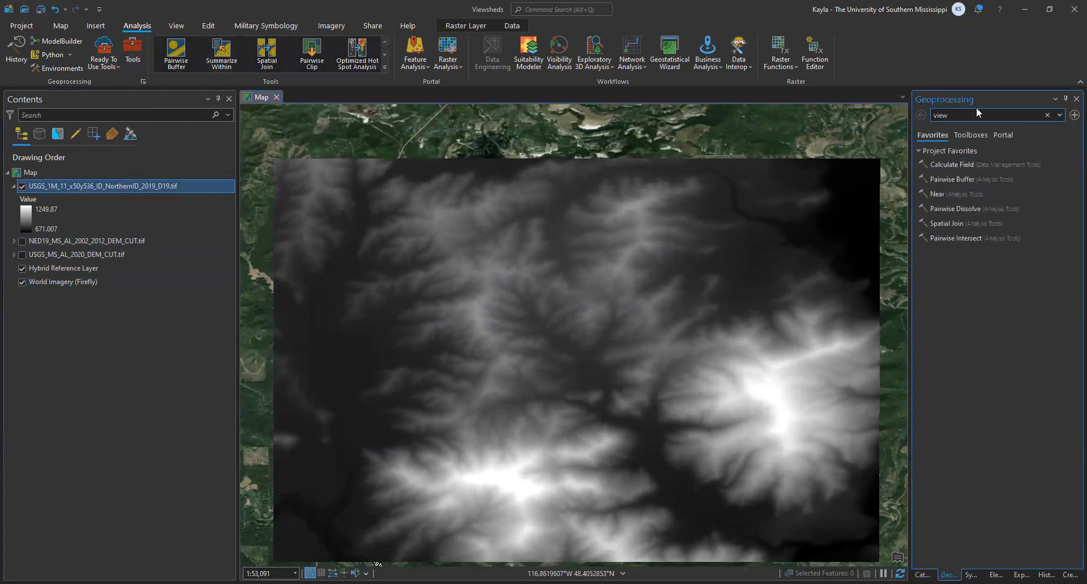
key(ctrl+a)
text(hi)
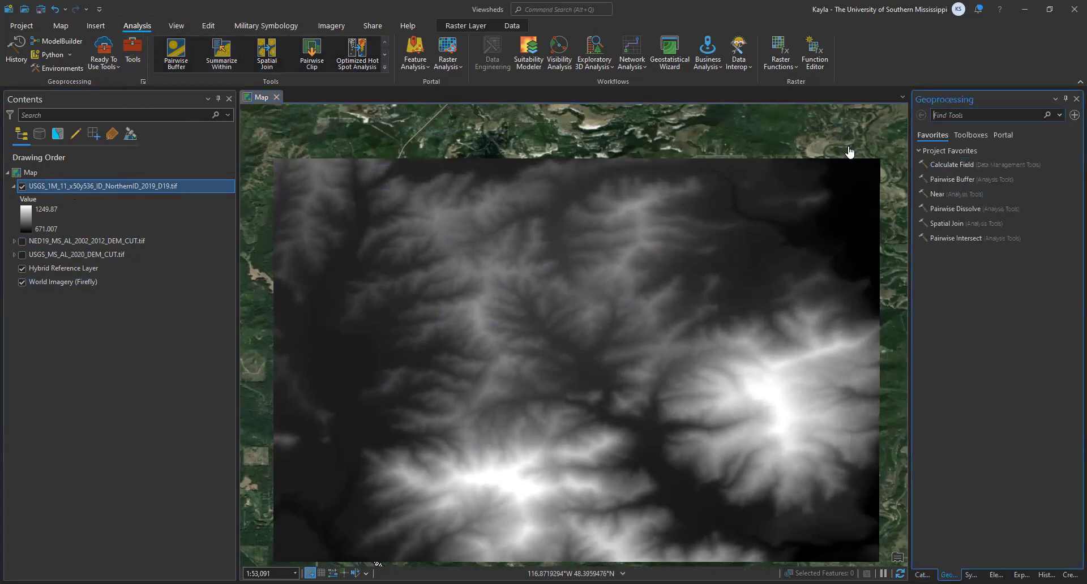
text(llshade)
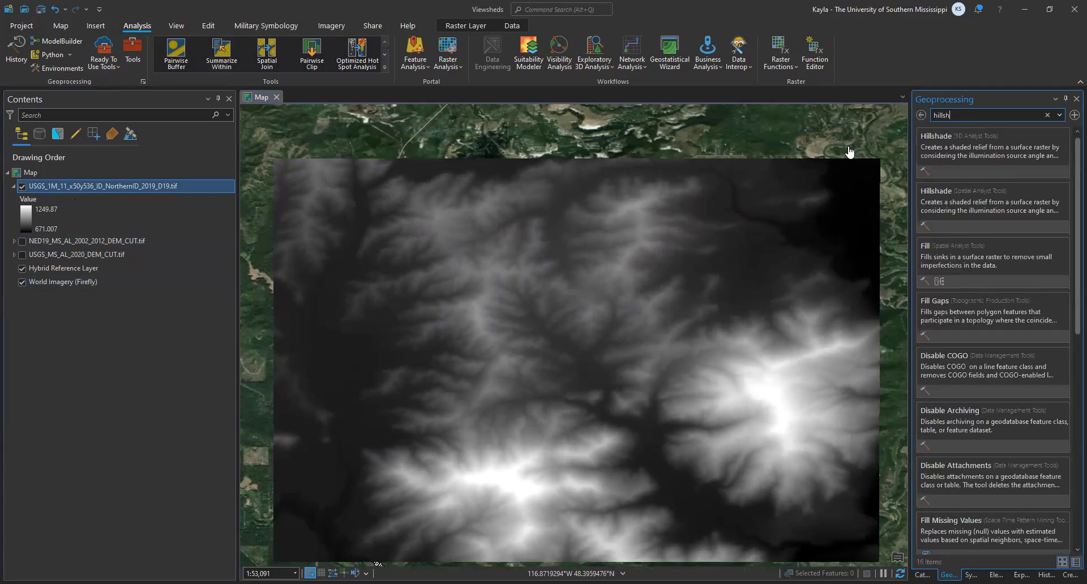
click(1033, 155)
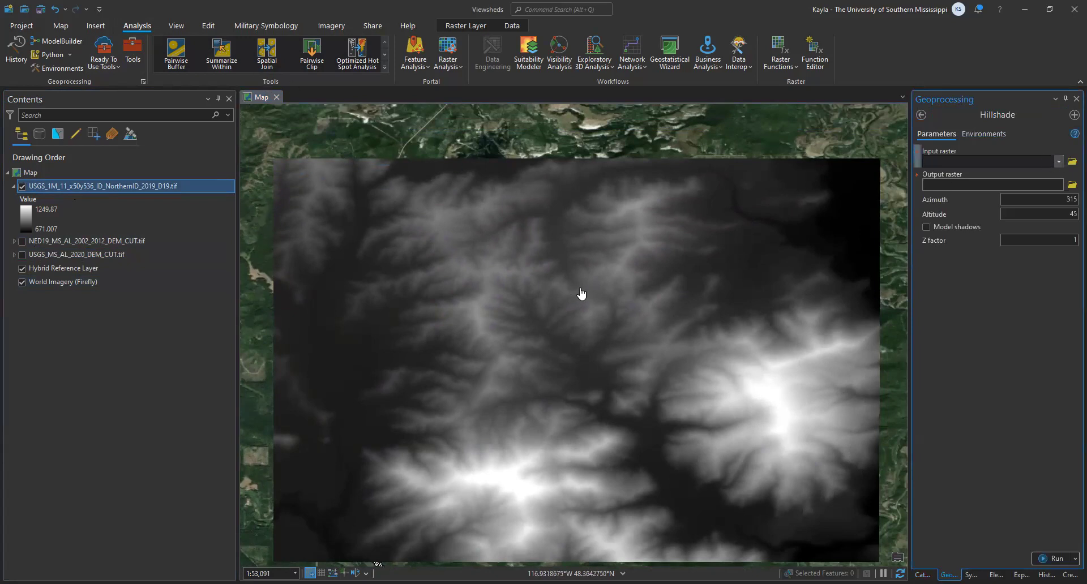
Step: Set the Hillshade input to USGS_1M_11_x50y536_ID_NorthernID_2019_D19.tif and name the output raster Hillshade_USGS_2019
click(1058, 200)
click(1063, 214)
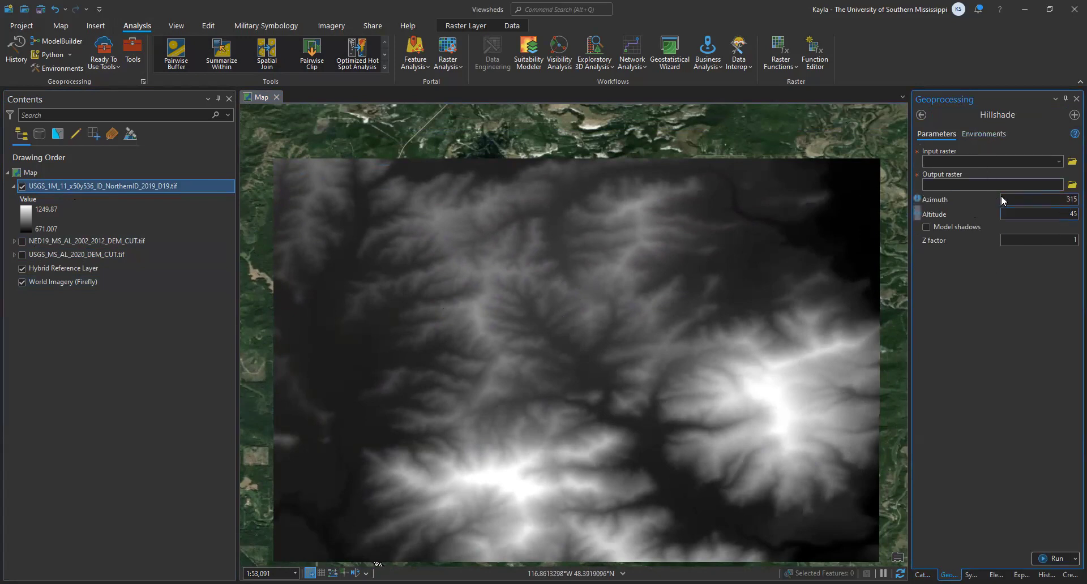
click(1057, 161)
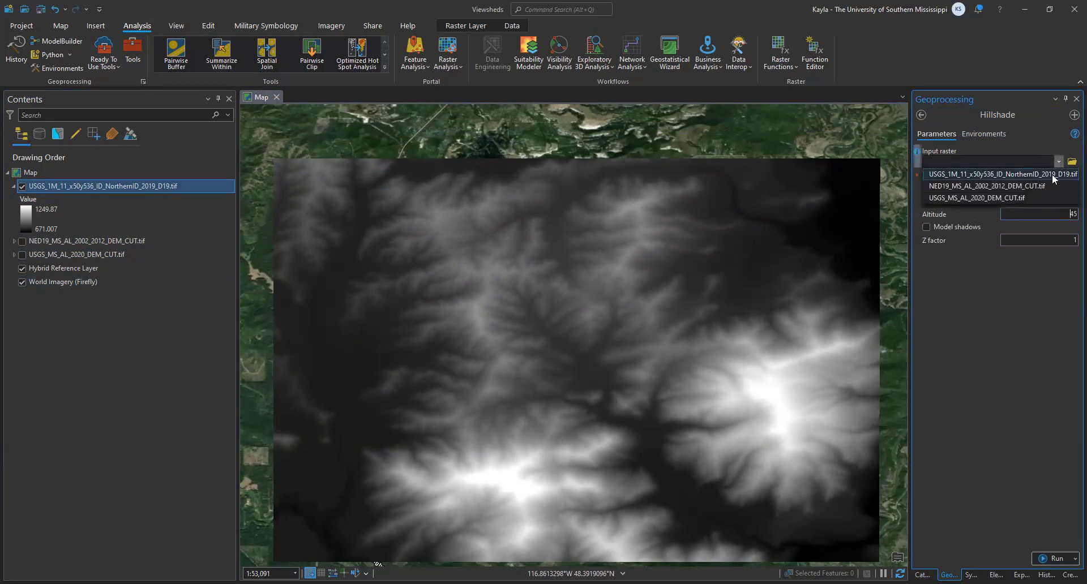
click(1051, 175)
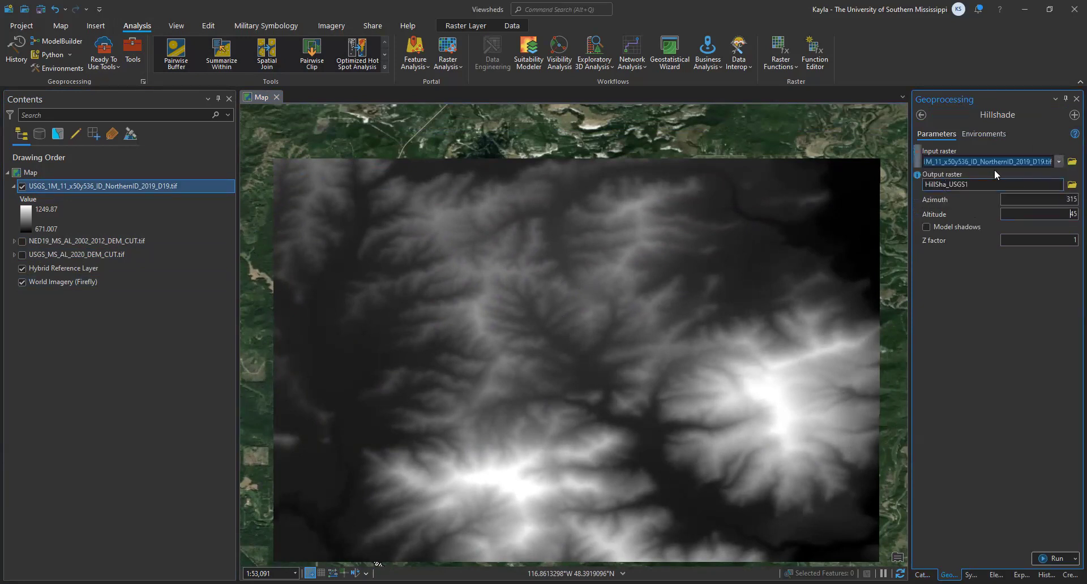
click(999, 185)
key(ctrl+shift+Left)
text(H)
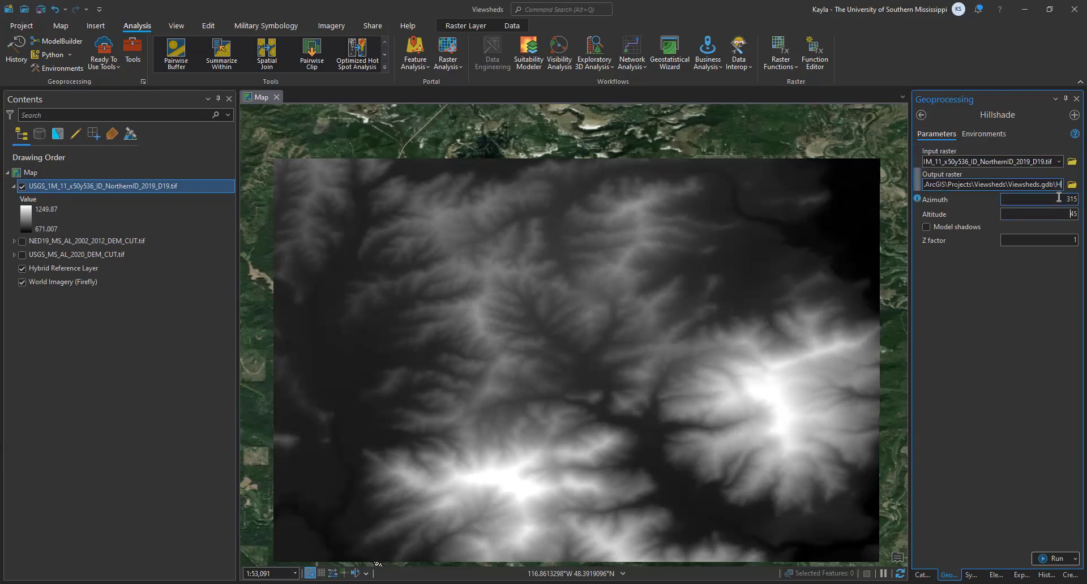
text(illshade_USGS_2019)
Step: Review the azimuth and Z factor descriptions and run Hillshade with azimuth 315, altitude 45 and Z factor 1
click(1053, 212)
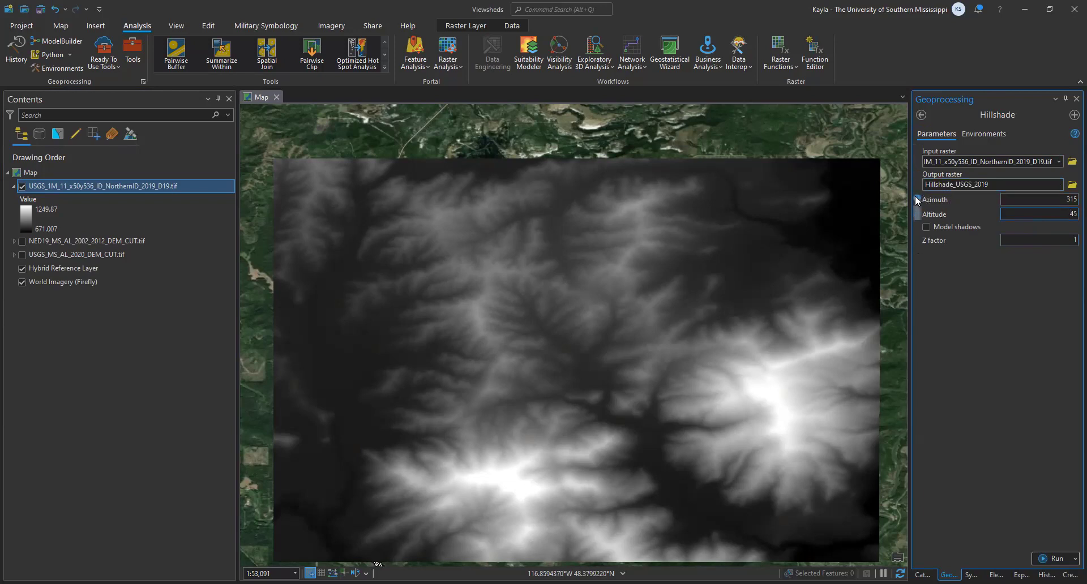
mouse_move(915, 196)
mouse_move(918, 242)
click(1043, 558)
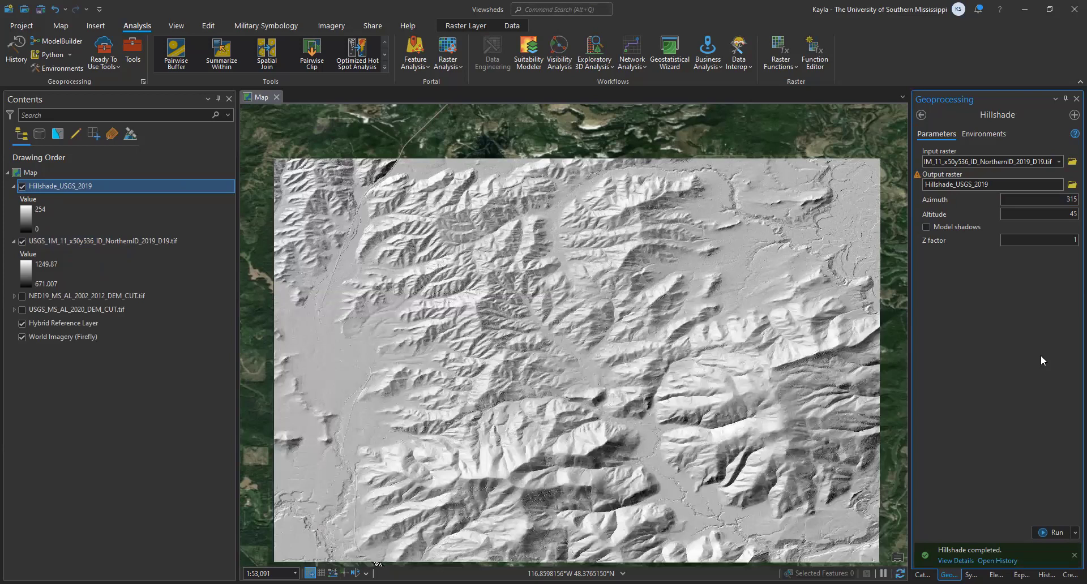
Step: Examine the terrain relief in Hillshade_USGS_2019 and compare it with the DEM beneath by toggling the hillshade's visibility
drag(517, 512, 525, 456)
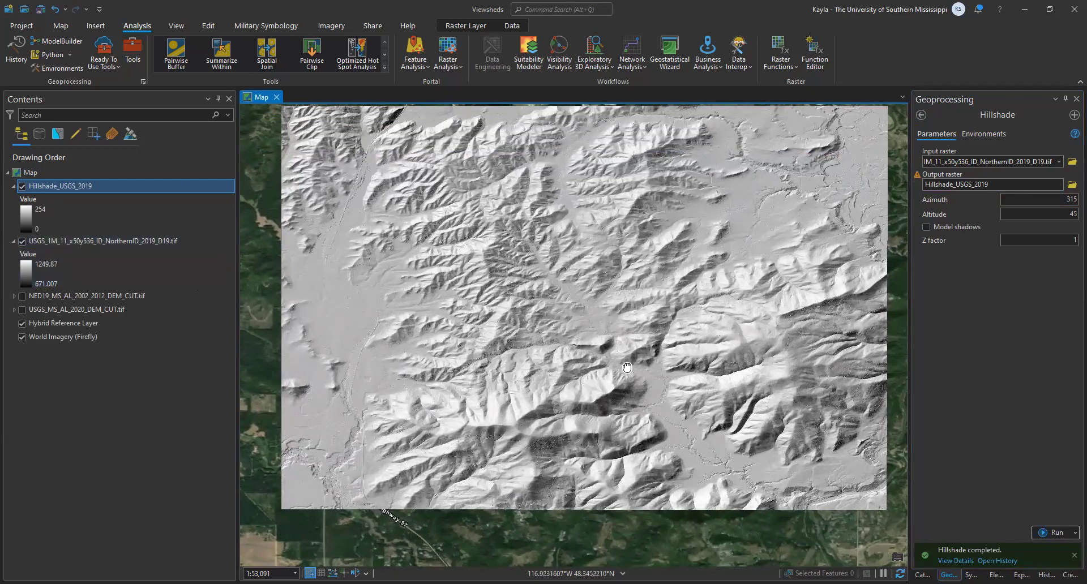
drag(613, 250, 603, 351)
drag(524, 357, 511, 278)
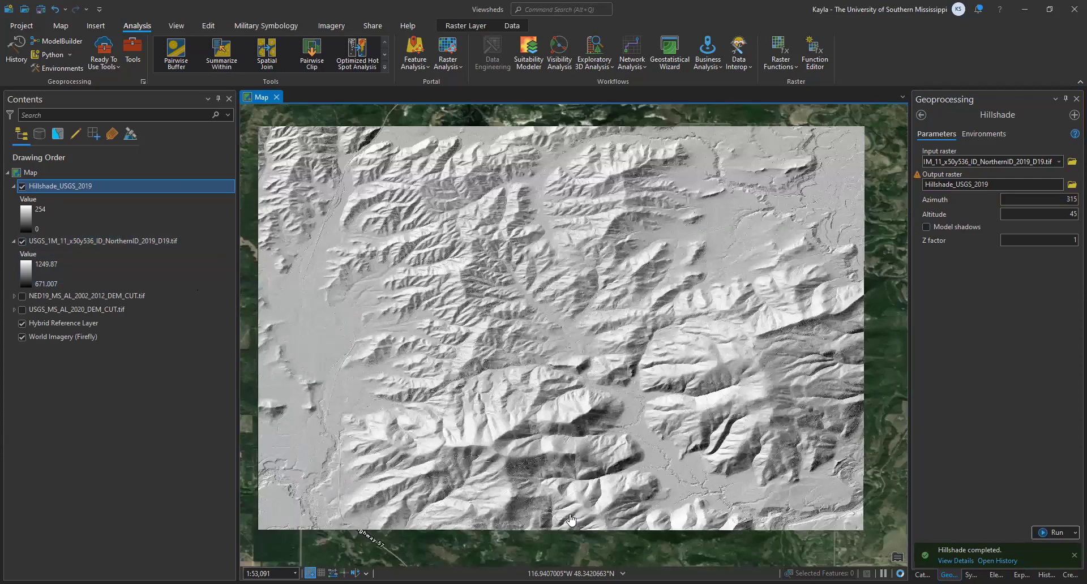
click(22, 187)
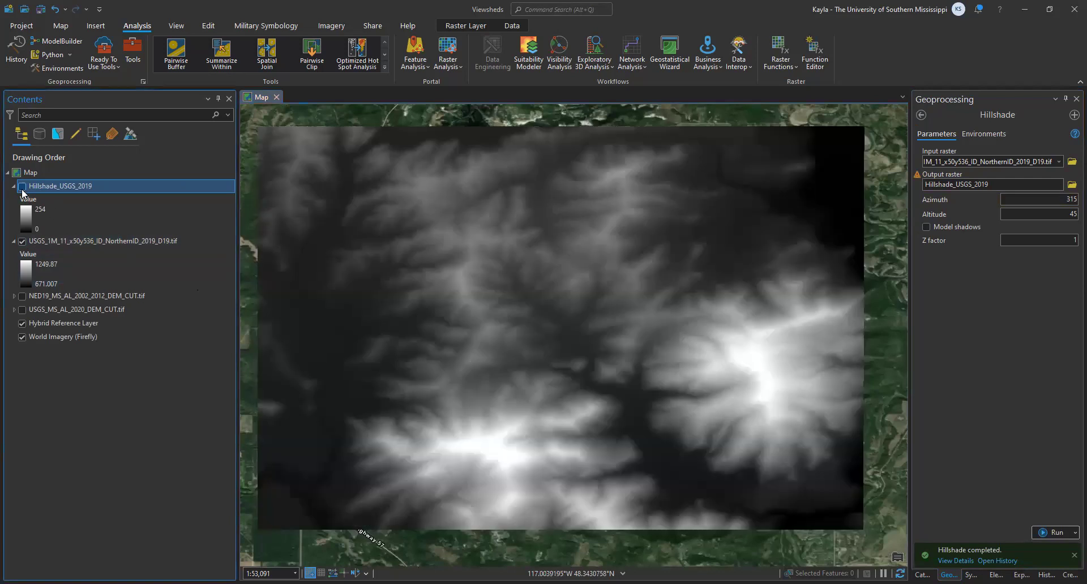
click(22, 187)
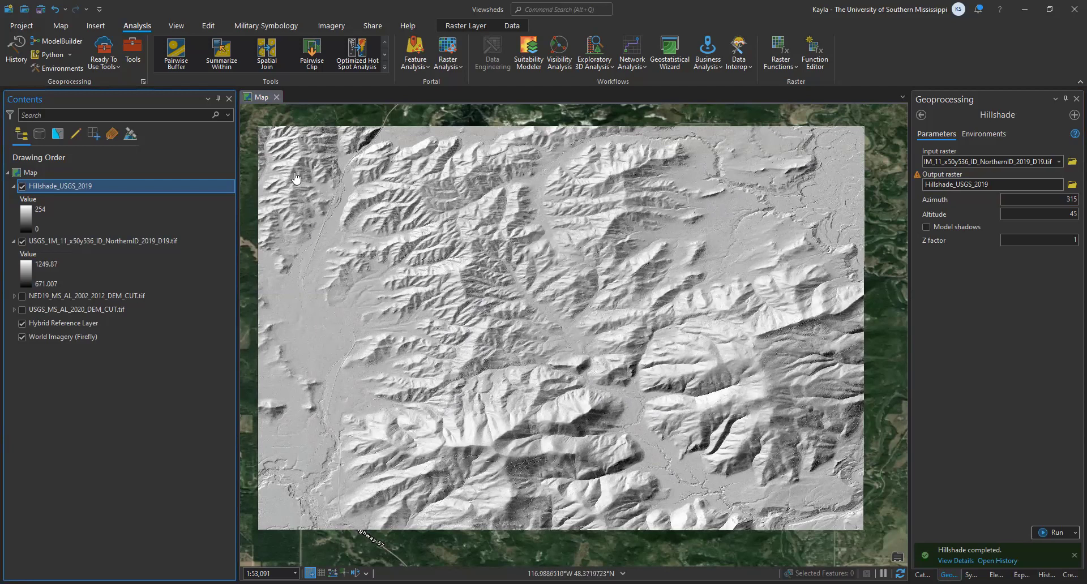
Step: Hide the hillshade and Northern Idaho DEM layers and compare the satellite imagery with the hillshade's relief
click(23, 186)
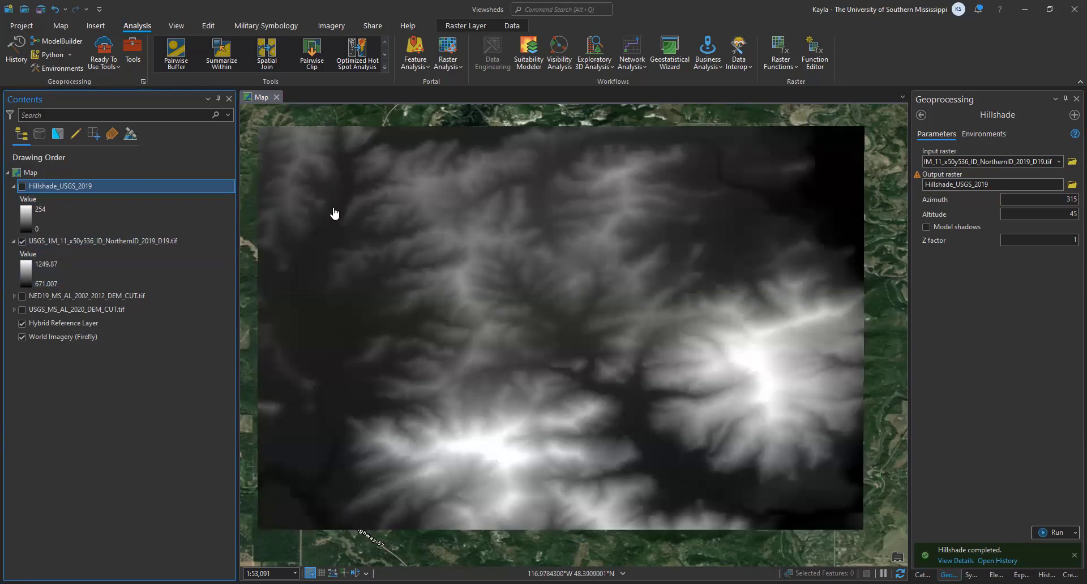
click(22, 242)
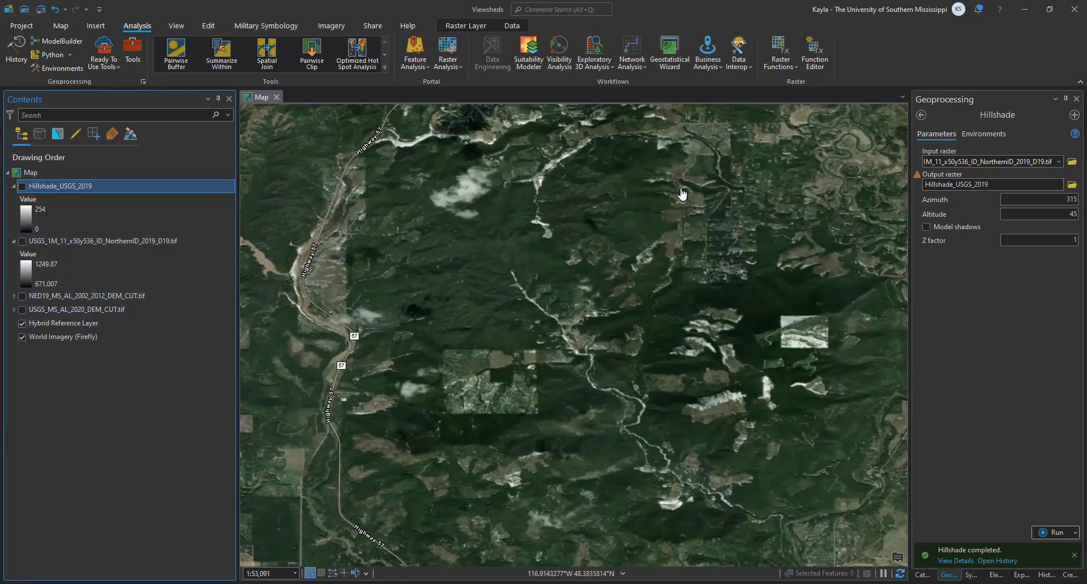
click(22, 186)
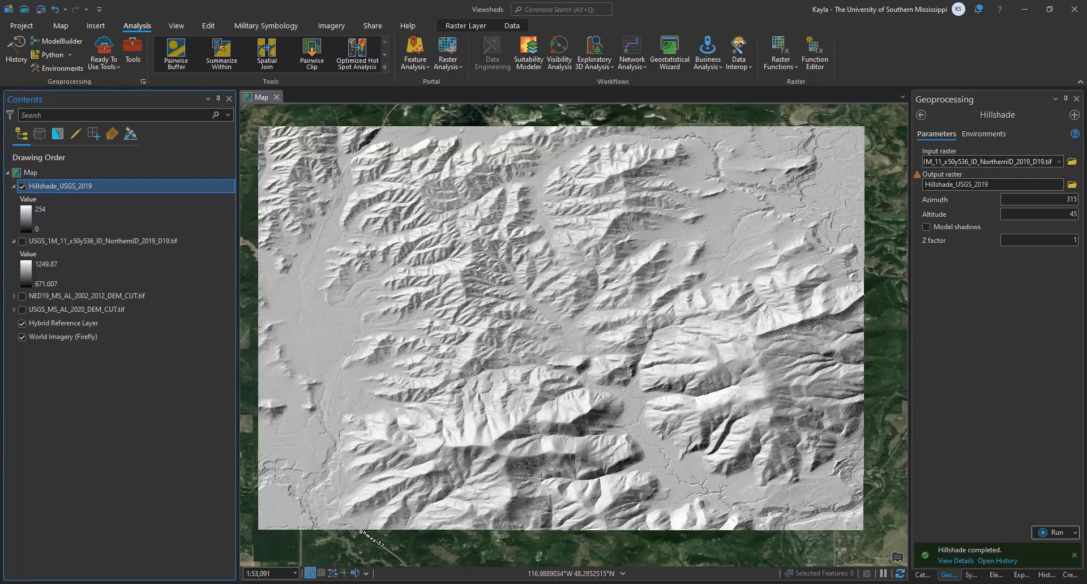
click(22, 187)
click(22, 186)
Step: Turn the Northern Idaho DEM layer back on, compare it with the hillshade, and leave Hillshade_USGS_2019 hidden
click(22, 241)
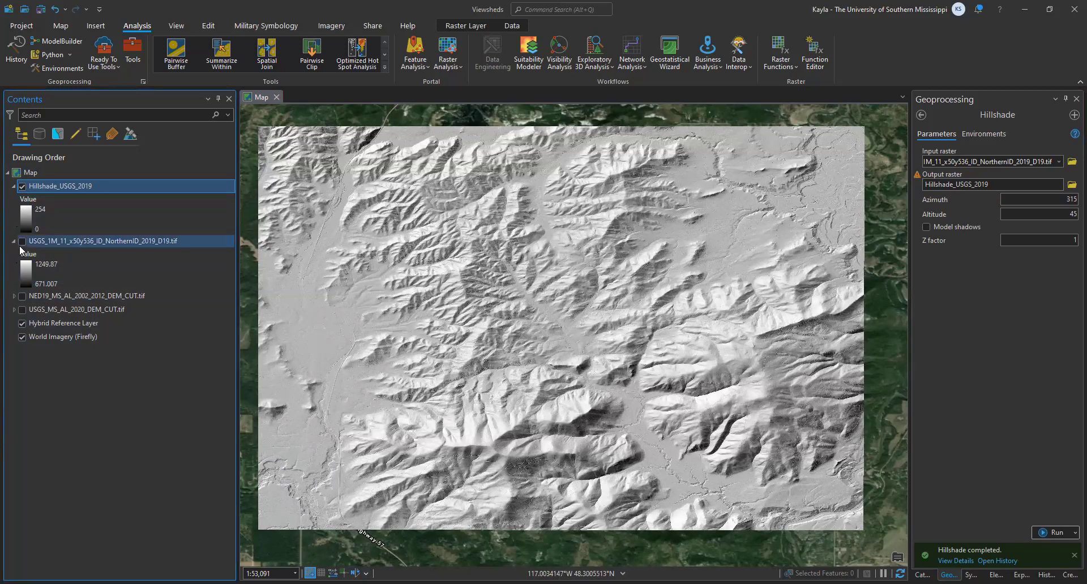
click(22, 186)
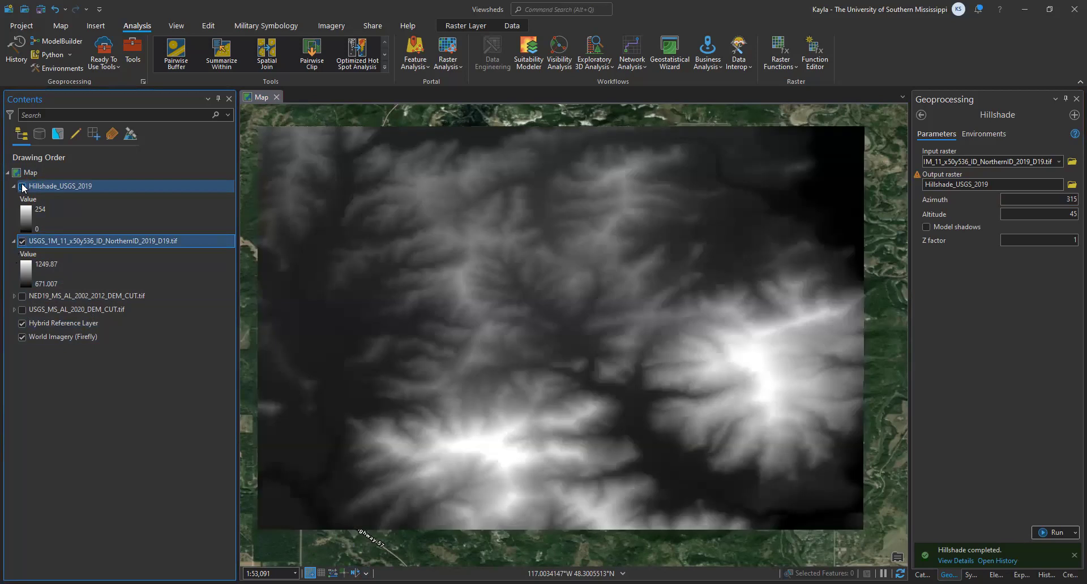
click(22, 186)
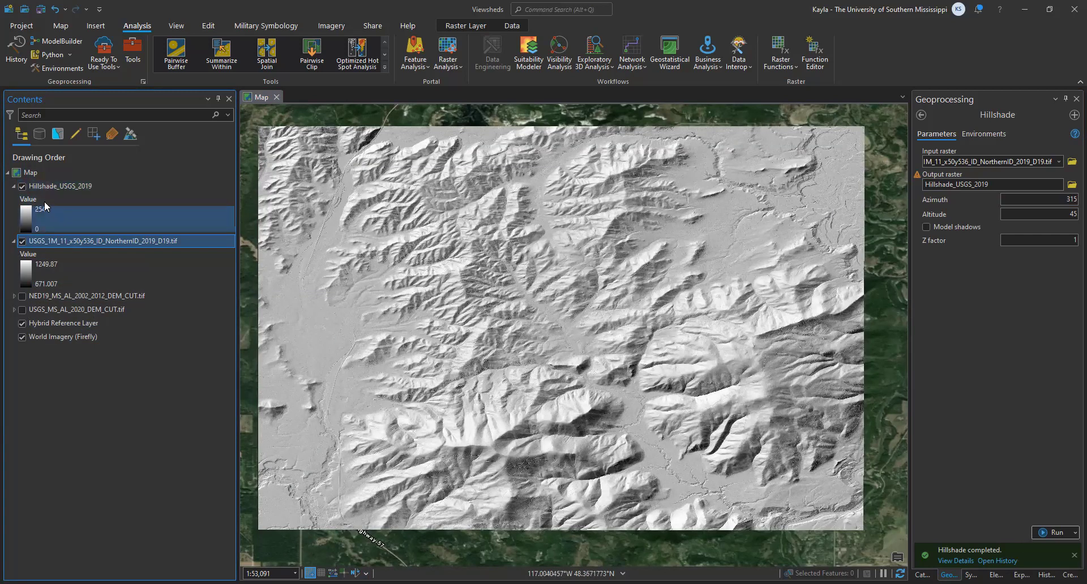
click(22, 186)
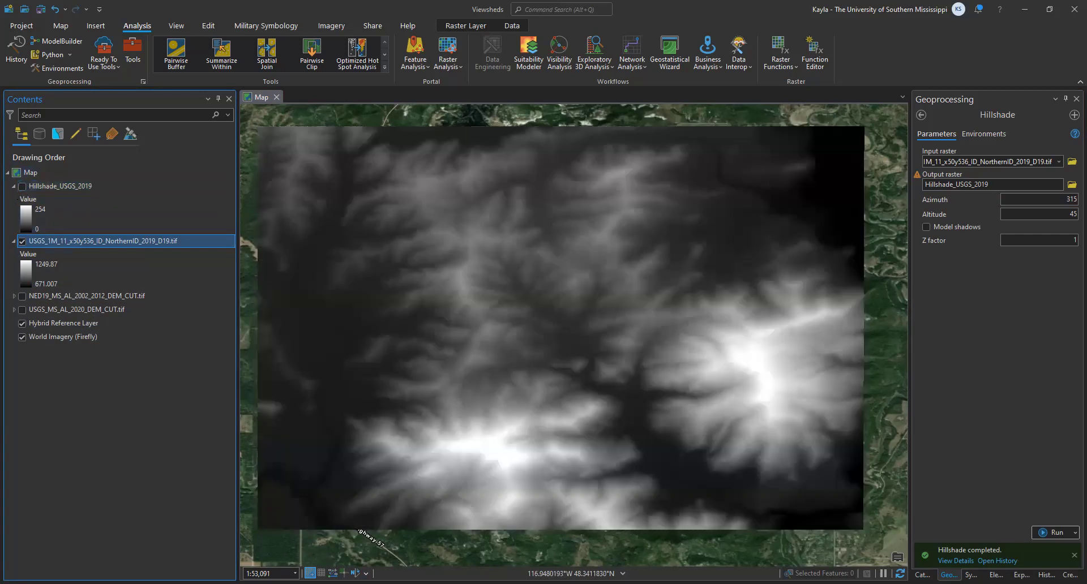
Step: Search the geoprocessing tools for Slope and open the 3D Analyst version
click(921, 115)
text(Slope)
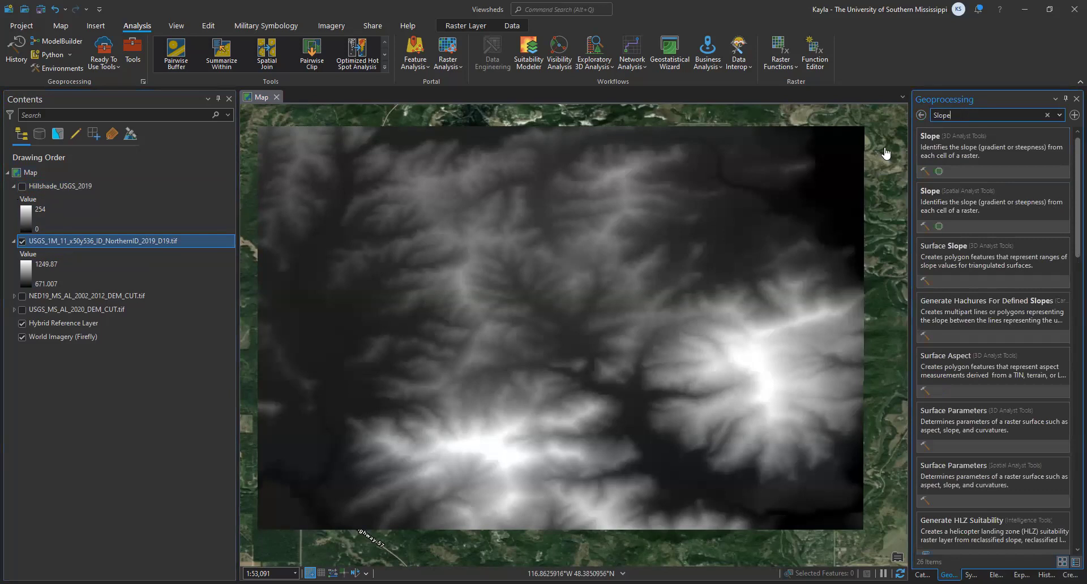
click(965, 151)
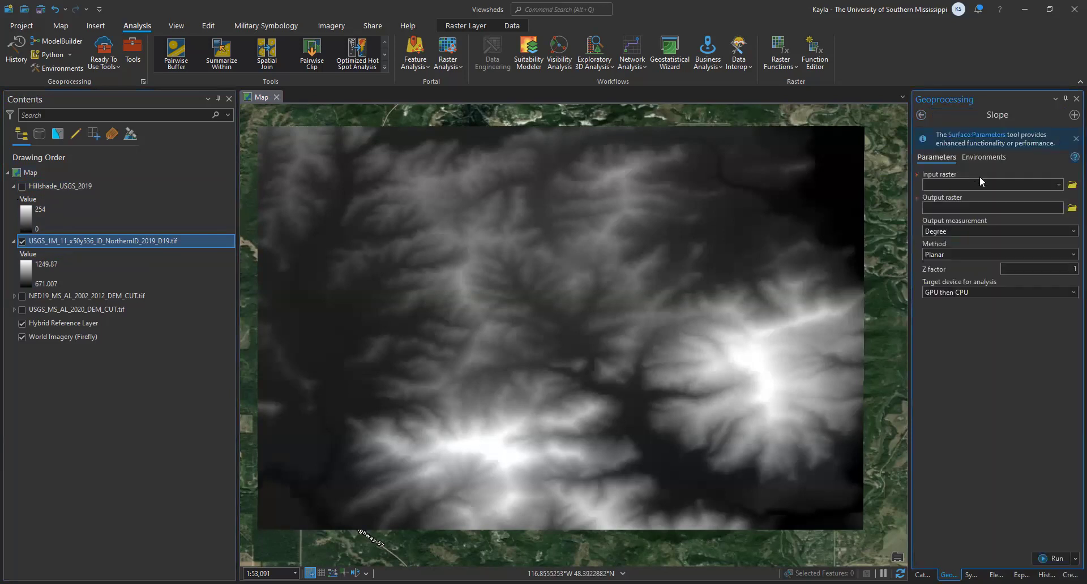
Step: Set the Slope input to USGS_1M_11_x50y536_ID_NorthernID_2019_D19.tif and name the output raster Slope_USGS_2019
click(1058, 185)
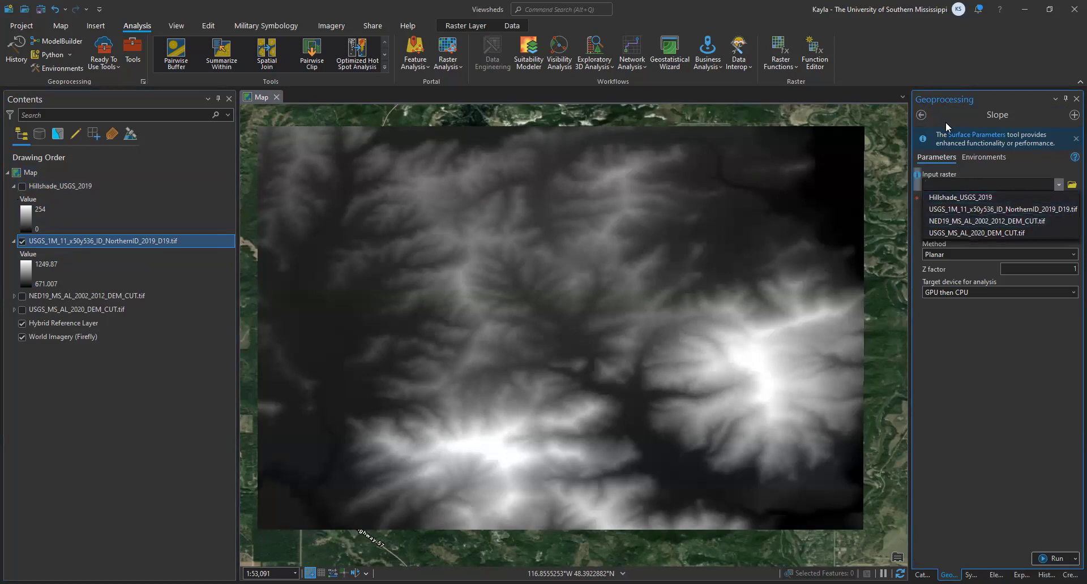
click(969, 210)
click(999, 209)
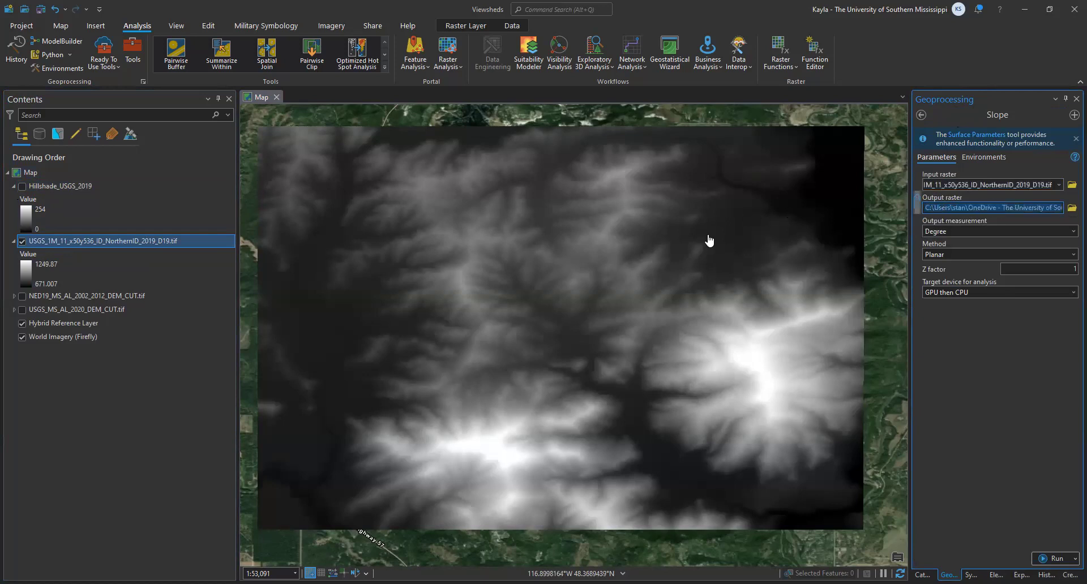
text(USGS_2019)
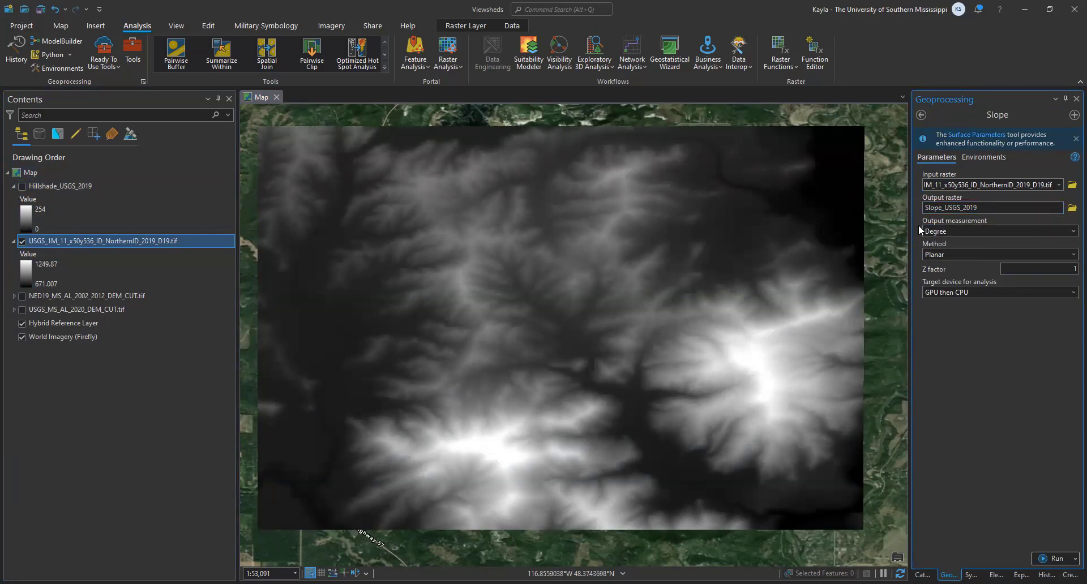
Step: Read the Slope tool's help on the output measurement units and the calculation method
mouse_move(915, 219)
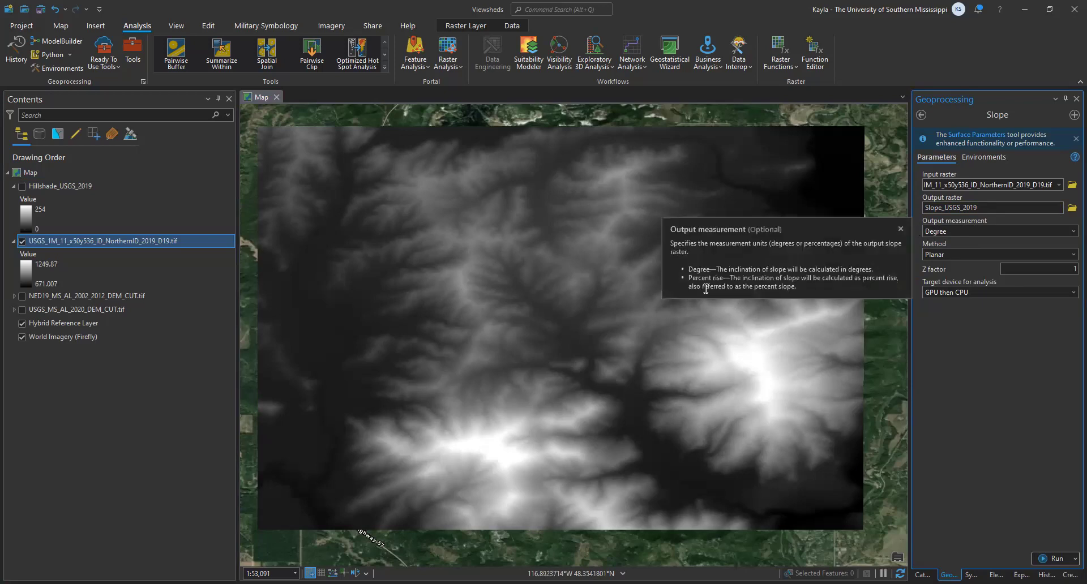
drag(688, 277, 790, 284)
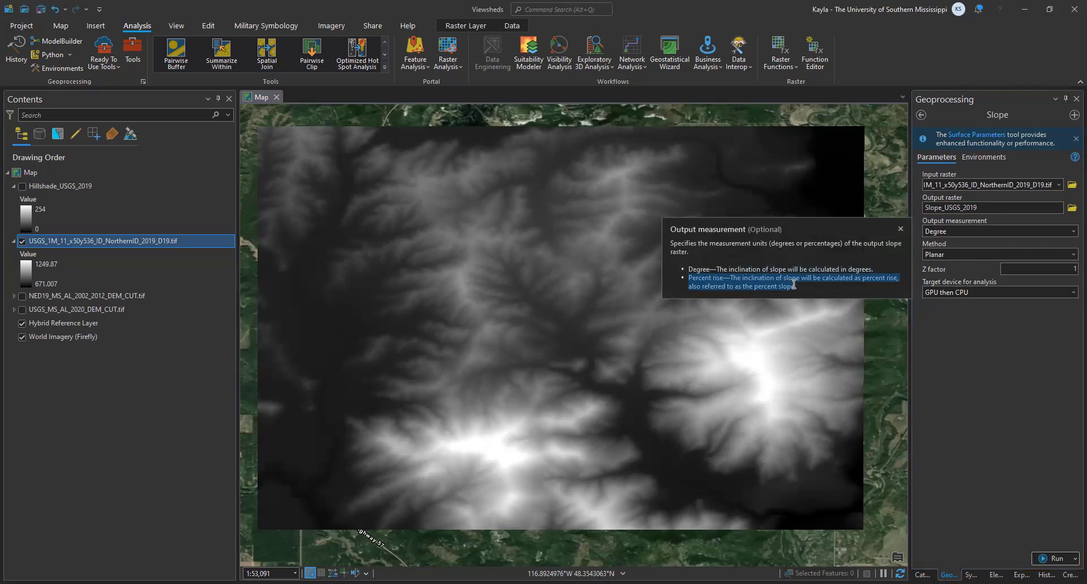
click(1011, 371)
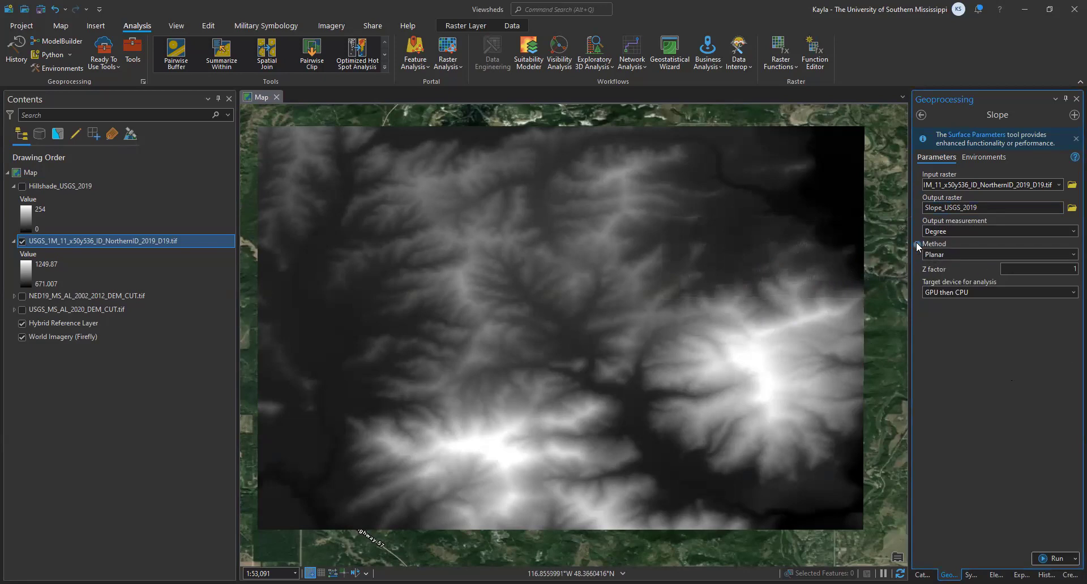
mouse_move(916, 242)
drag(699, 314, 753, 317)
drag(707, 292, 746, 307)
click(1046, 355)
Step: Check the target device options and run Slope with Degree measurement, Planar method, Z factor 1 and GPU then CPU
click(1071, 294)
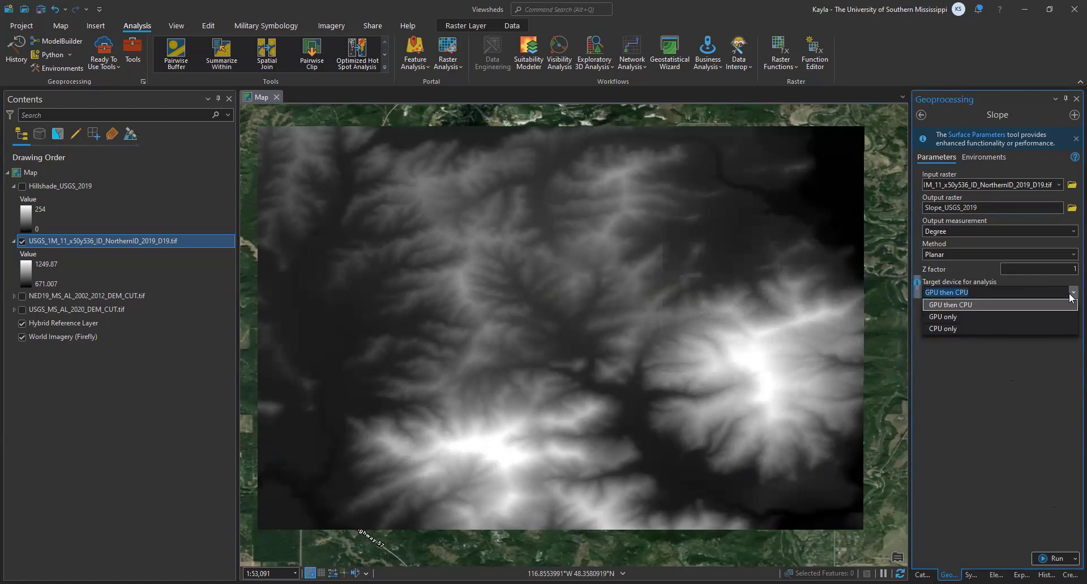
click(1071, 298)
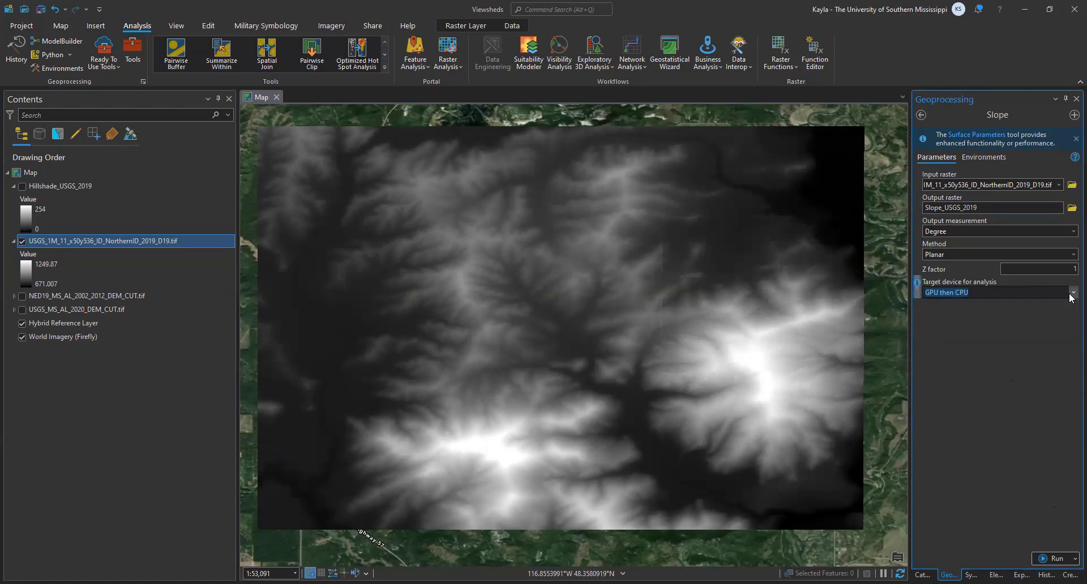
click(1054, 559)
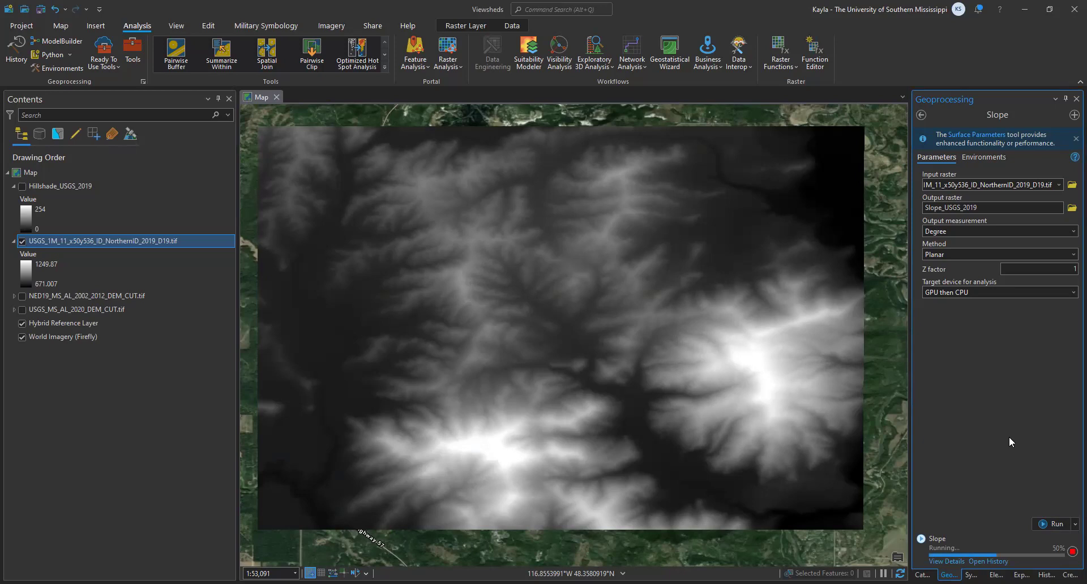
Step: Hide the Hillshade_USGS_2019 and Northern Idaho DEM layers so that only the Slope_USGS_2019 raster is drawn over the imagery
click(22, 186)
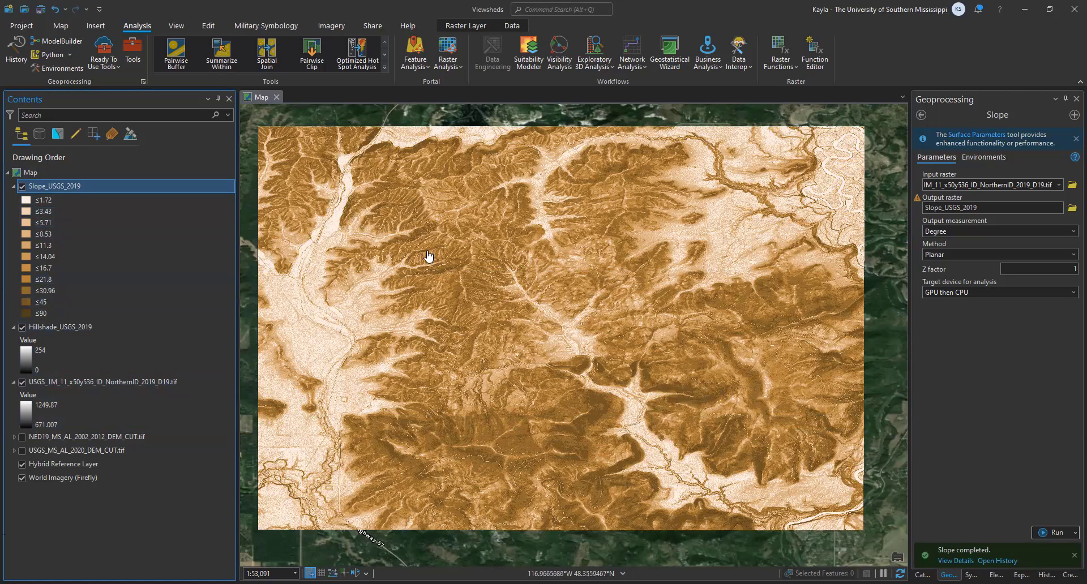
scroll(462, 279, up, 3)
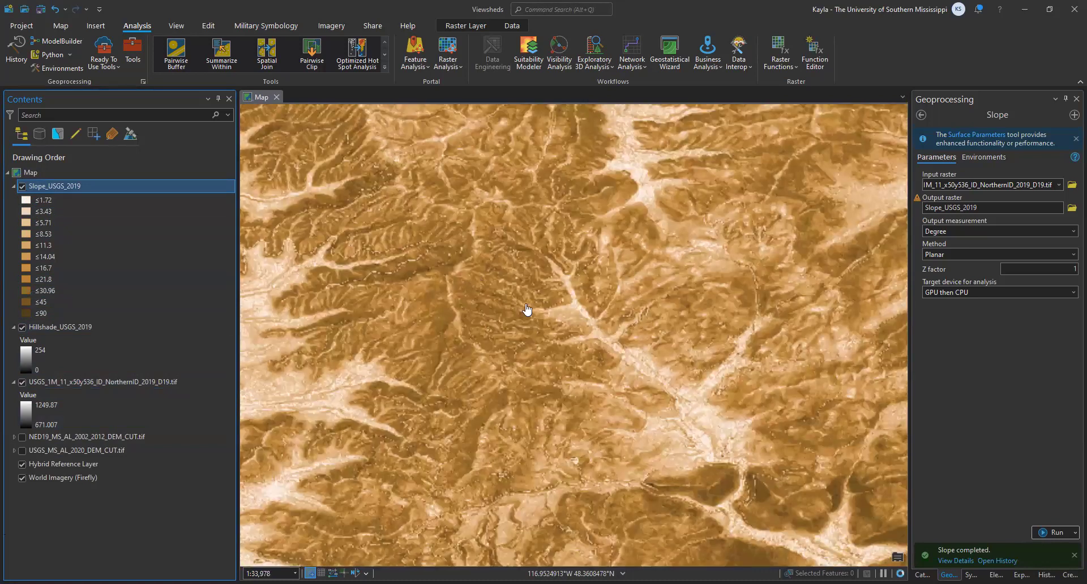
scroll(516, 306, down, 1)
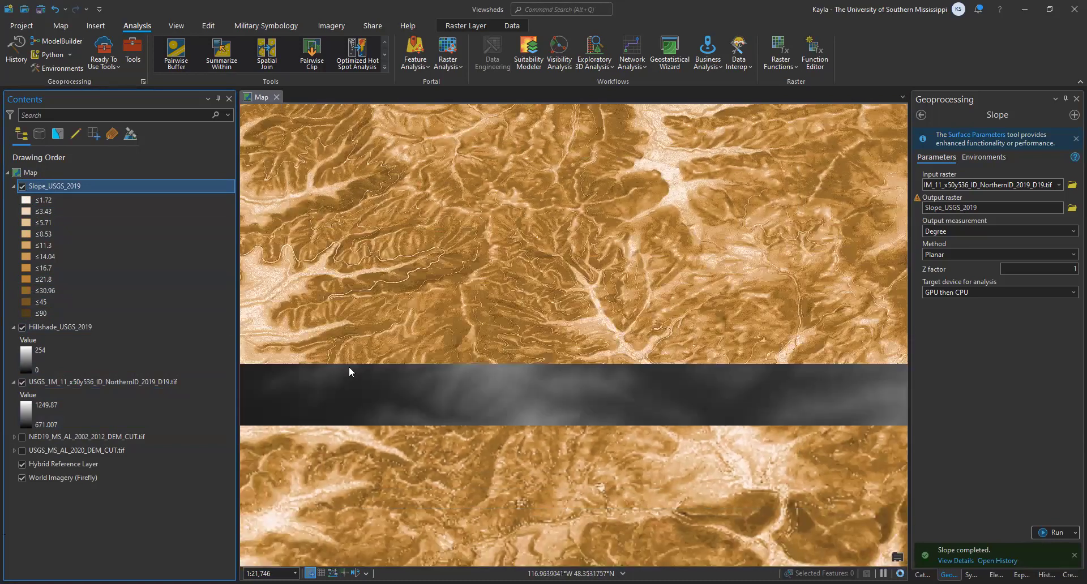
click(22, 326)
click(22, 383)
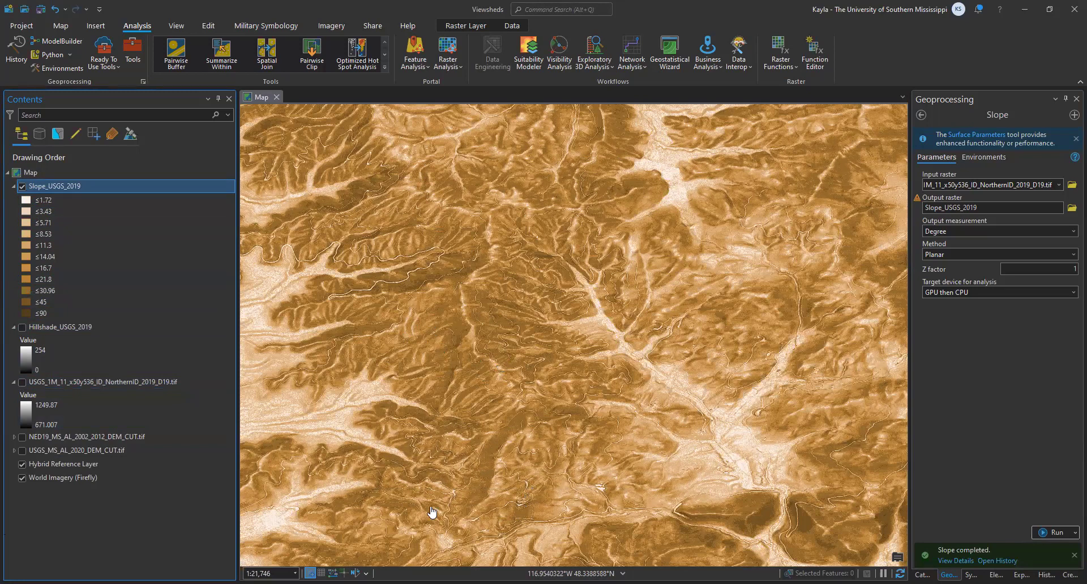
Step: Compare the slope raster with the hillshade by toggling Slope_USGS_2019 off and back on over the same terrain
scroll(510, 461, up, 3)
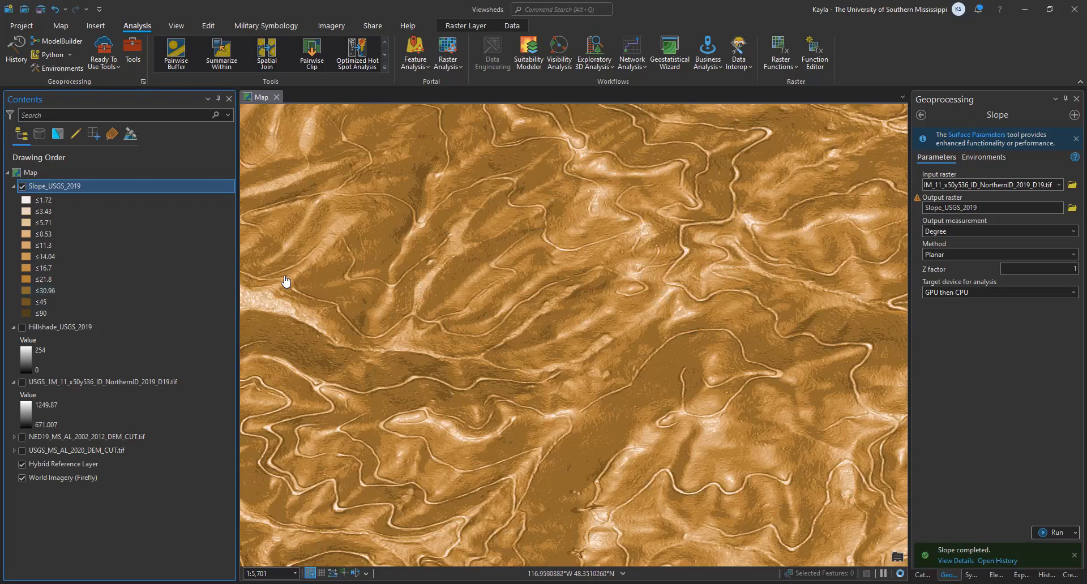
click(22, 186)
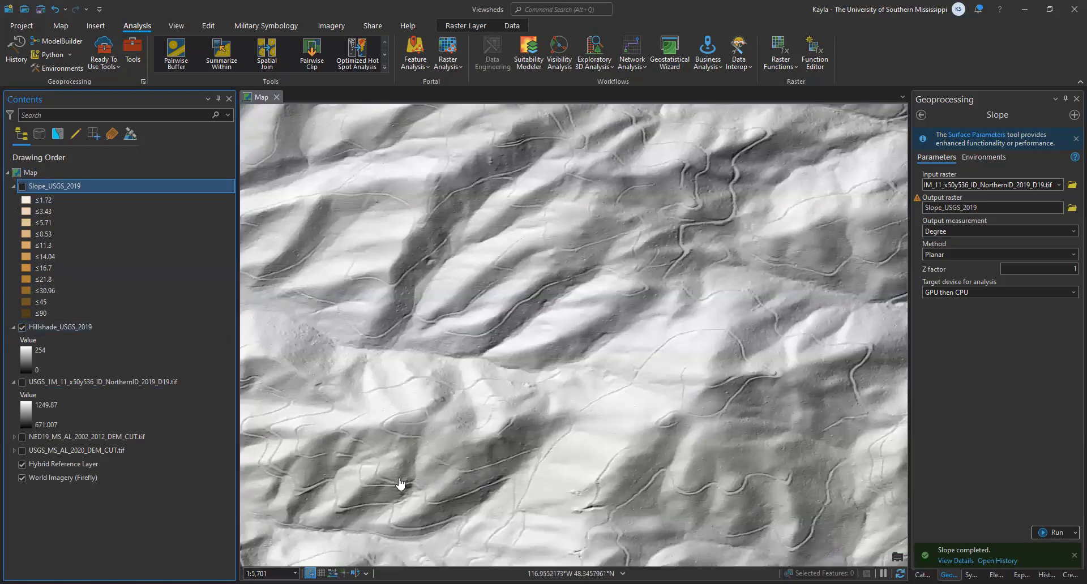
scroll(380, 306, down, 4)
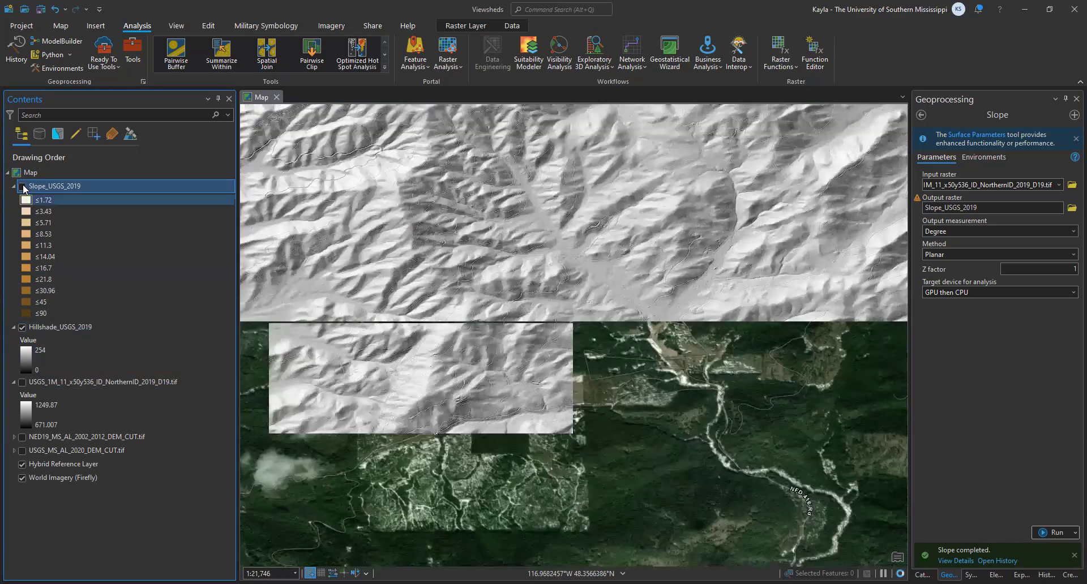
click(23, 185)
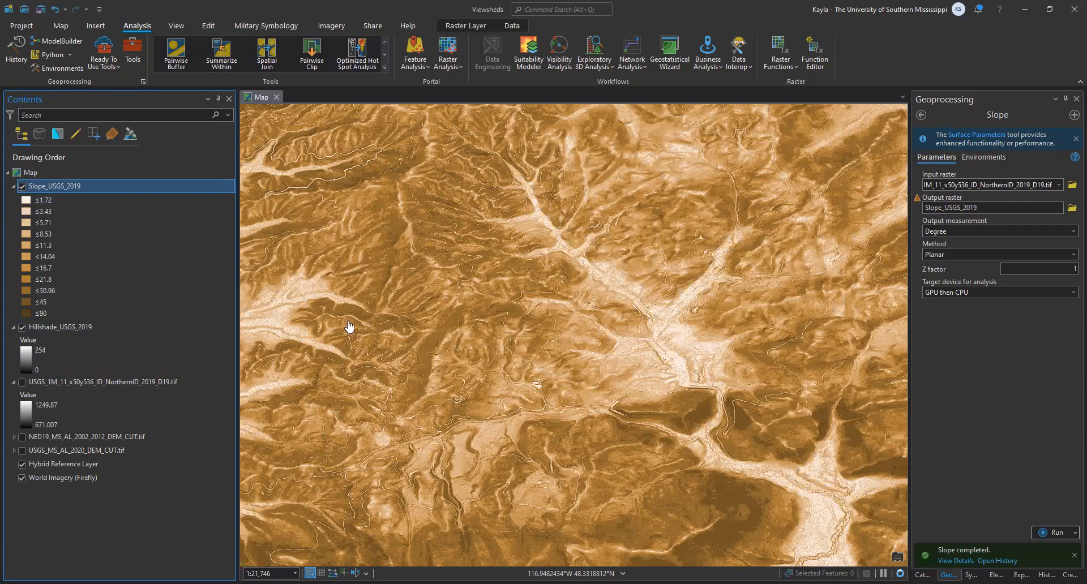
Step: Examine the Slope_USGS_2019 raster at several scales, from the individual cells in flat areas to the full extent
scroll(400, 336, up, 3)
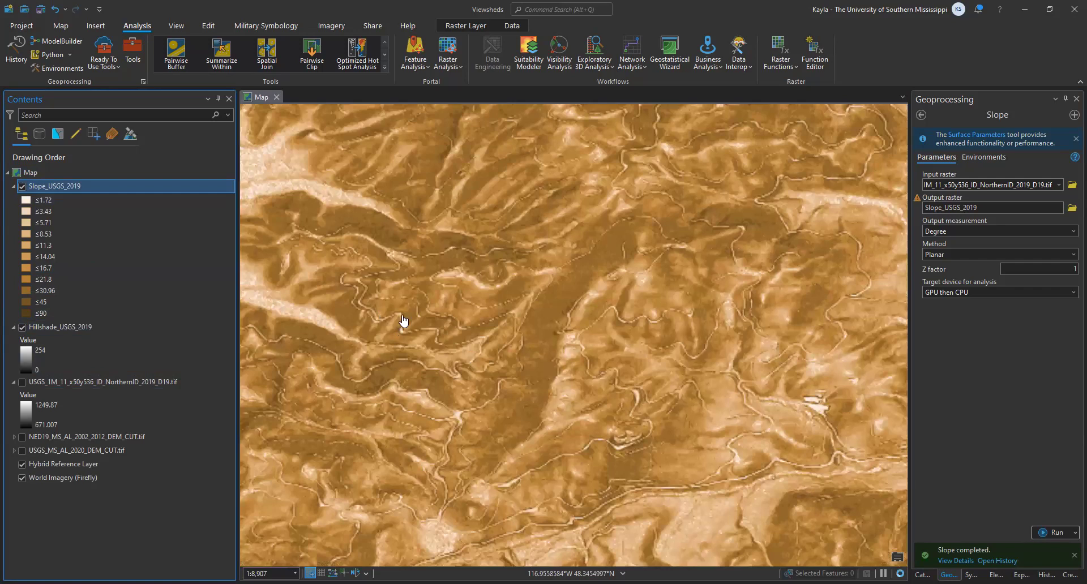
scroll(360, 422, down, 3)
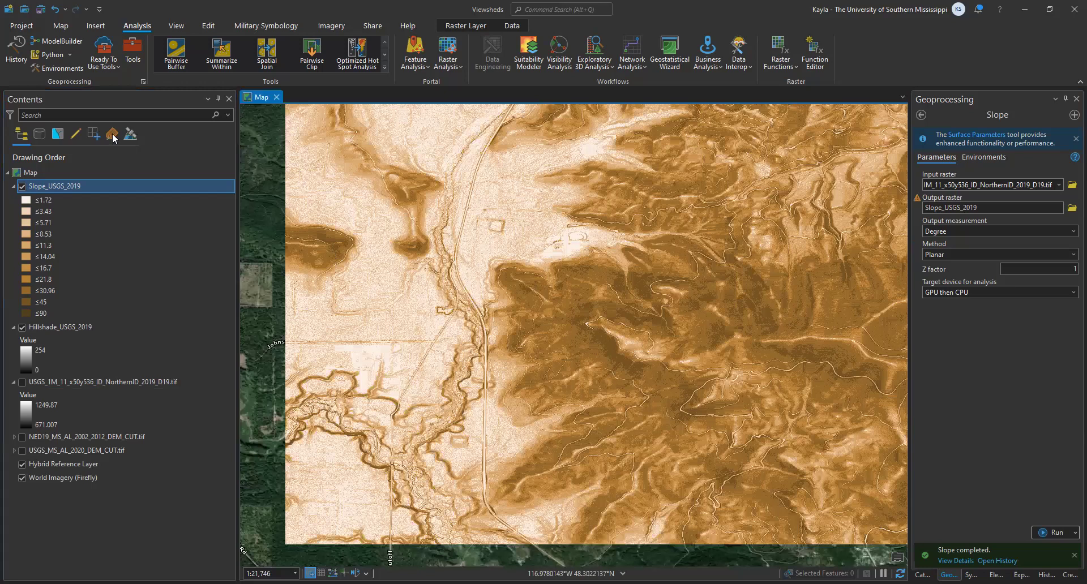
scroll(433, 136, down, 4)
drag(433, 136, 315, 314)
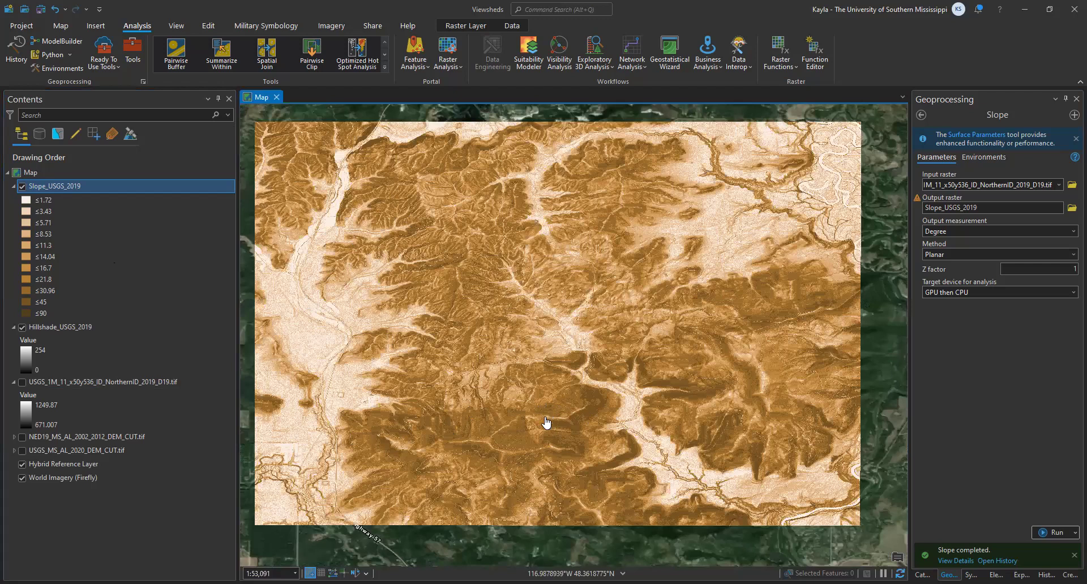
scroll(562, 416, up, 10)
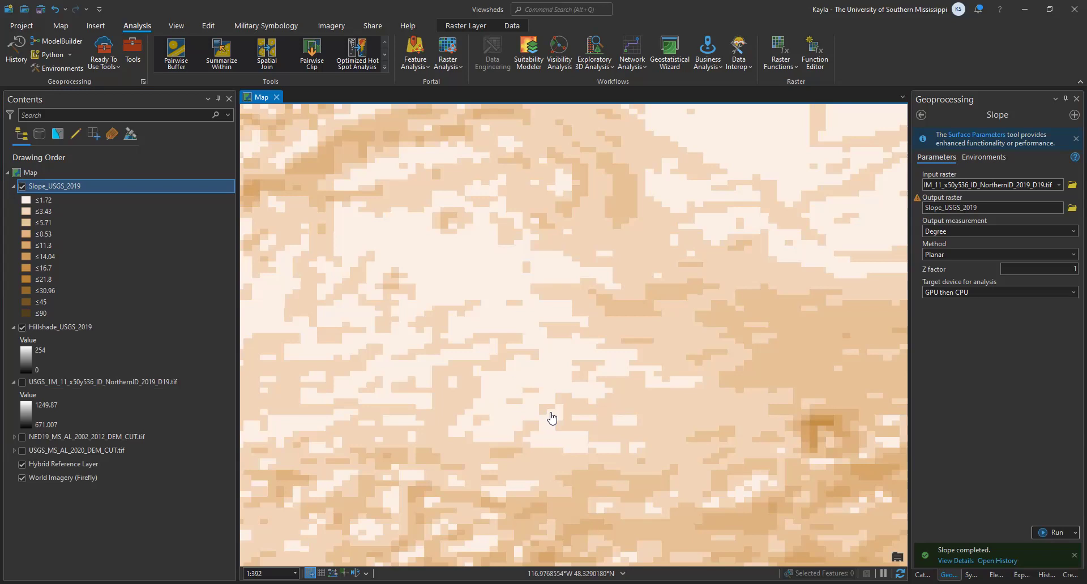
scroll(552, 418, down, 2)
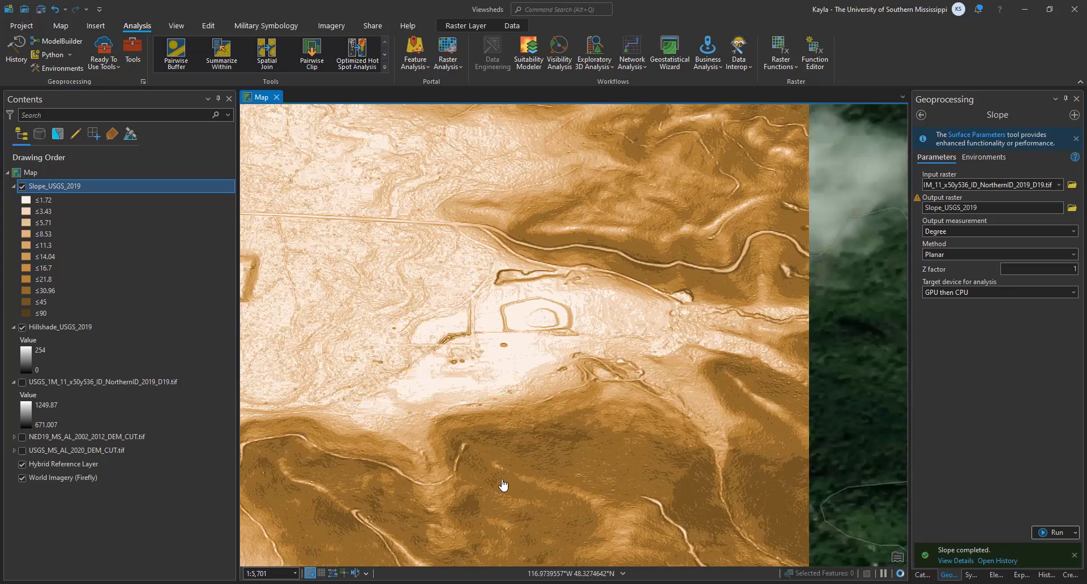
scroll(512, 353, down, 5)
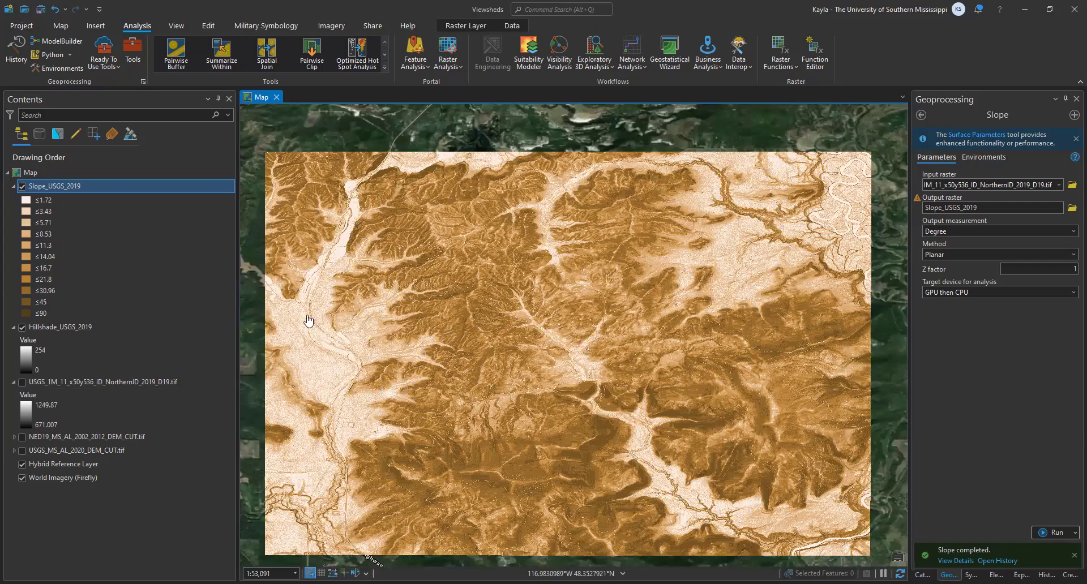
Step: Move Hillshade_USGS_2019 above Slope_USGS_2019 in the drawing order and inspect the hillshade overlaid on the slope colours
drag(79, 332, 76, 185)
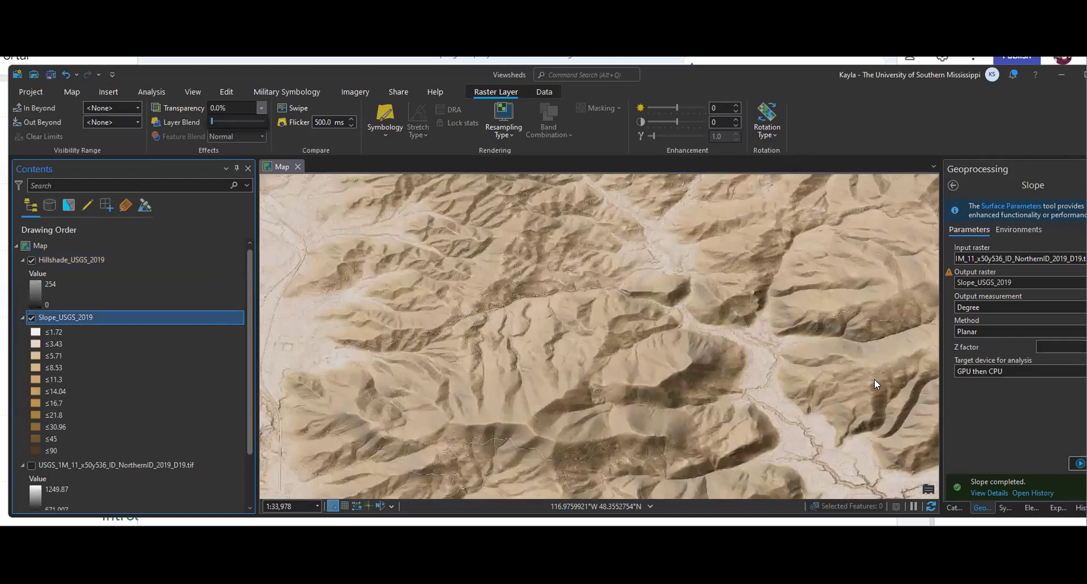
scroll(502, 335, down, 2)
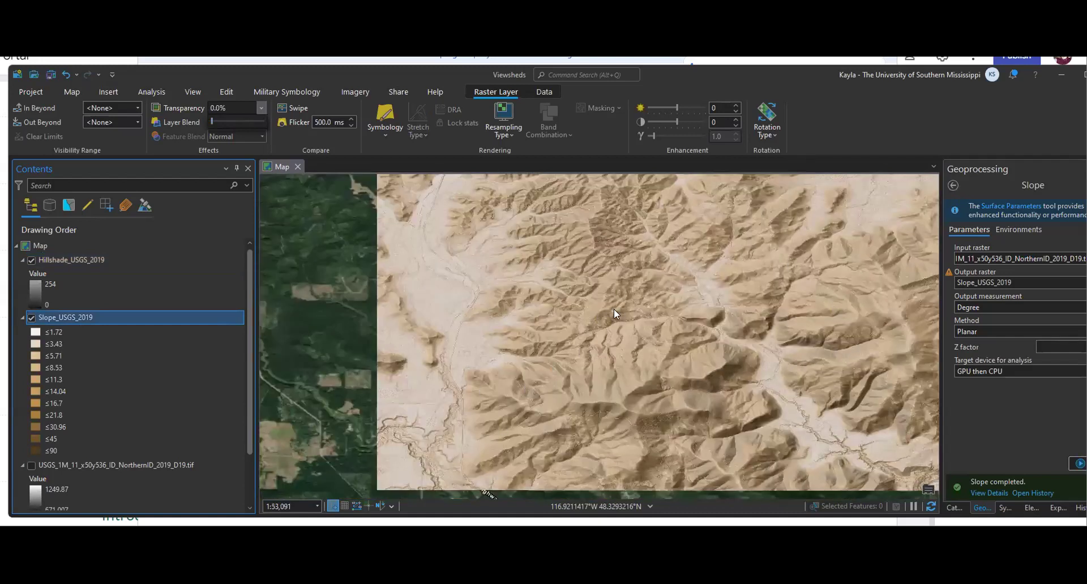
scroll(635, 326, down, 2)
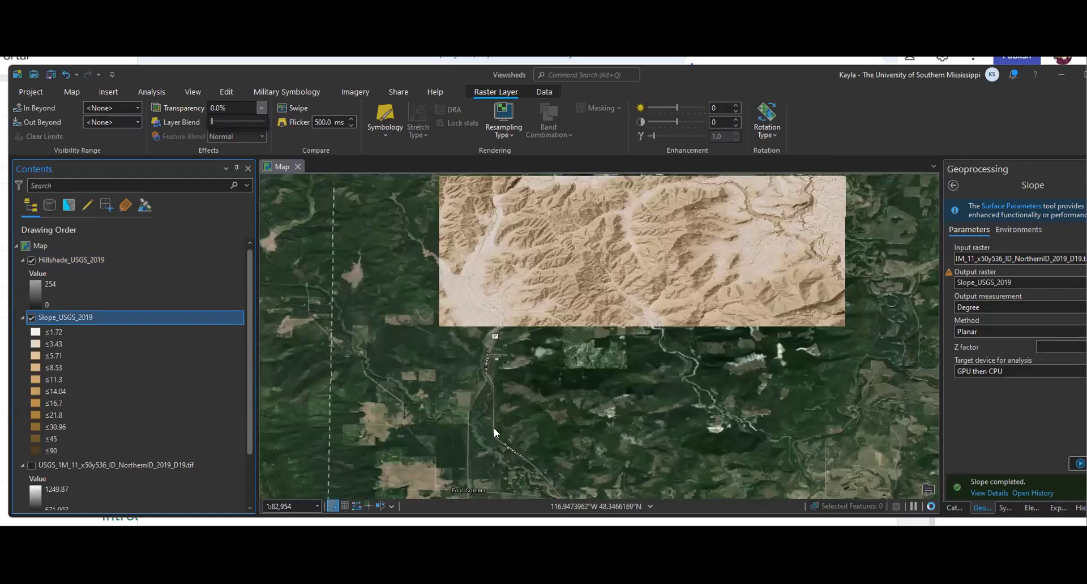
scroll(494, 427, up, 2)
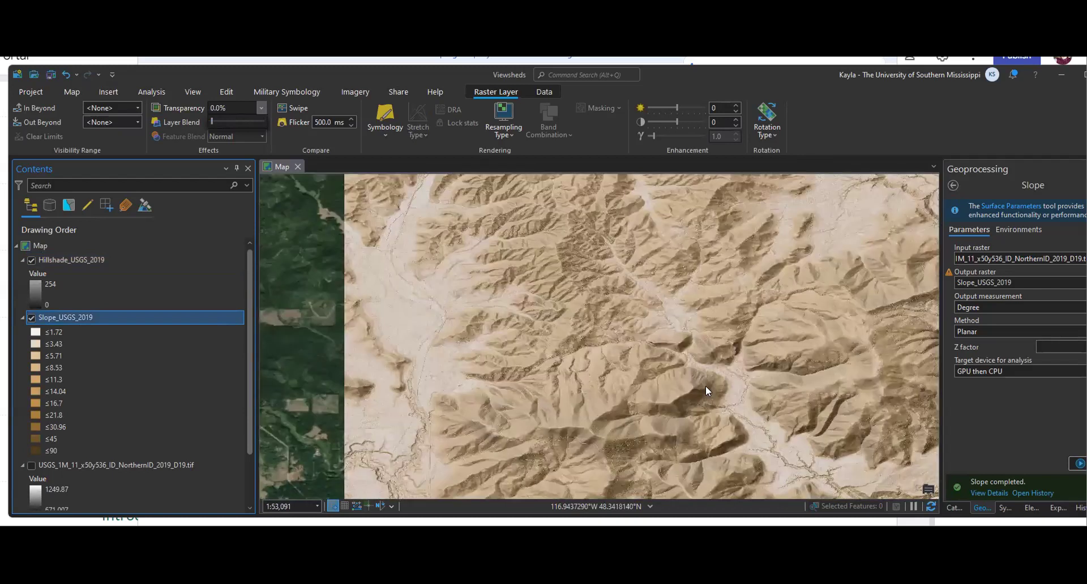